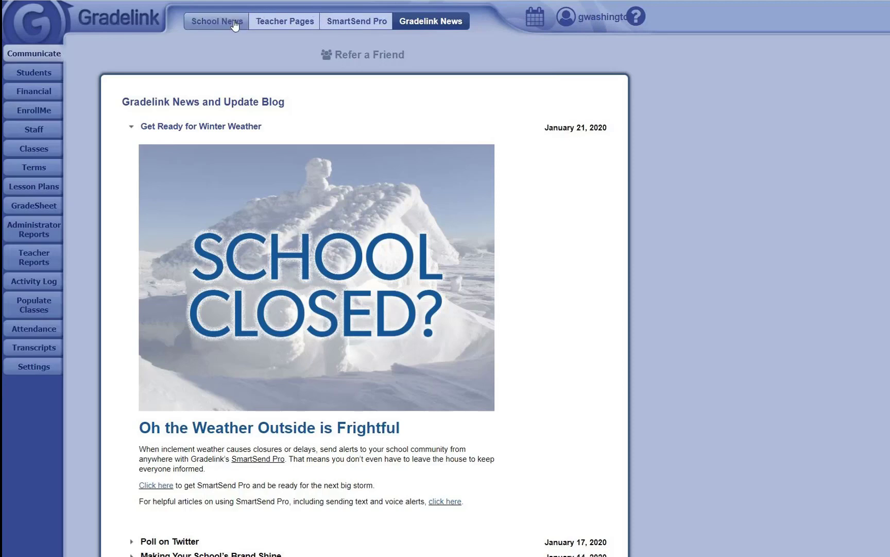
Open the school news and choose the published item "Get Ready for a New Semester!".
click(229, 21)
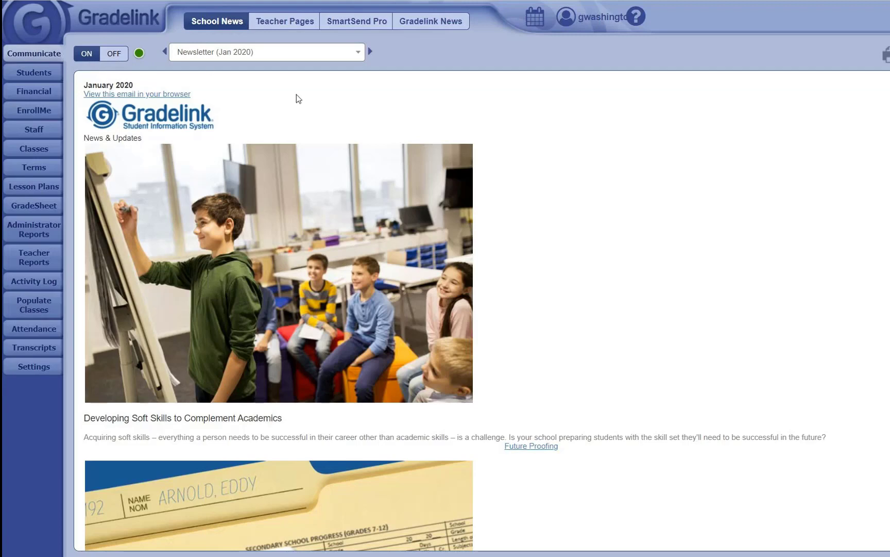
click(292, 55)
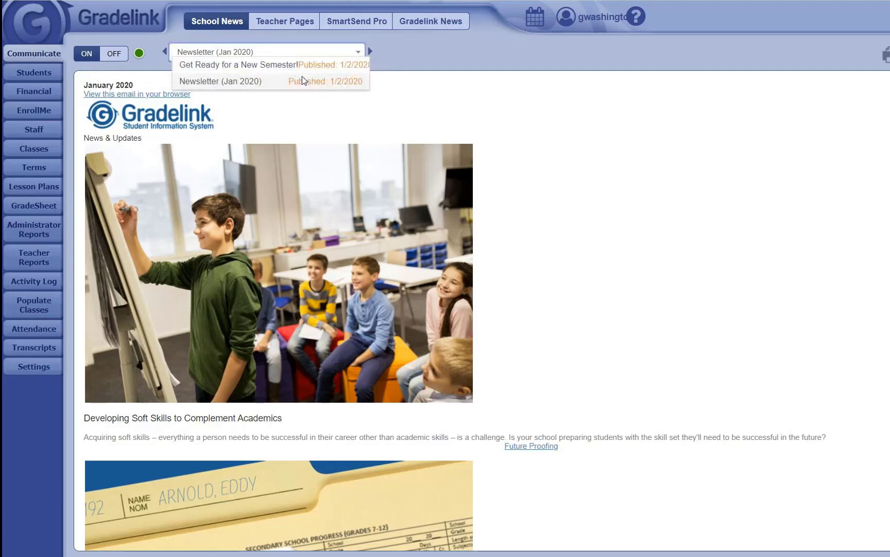
click(253, 65)
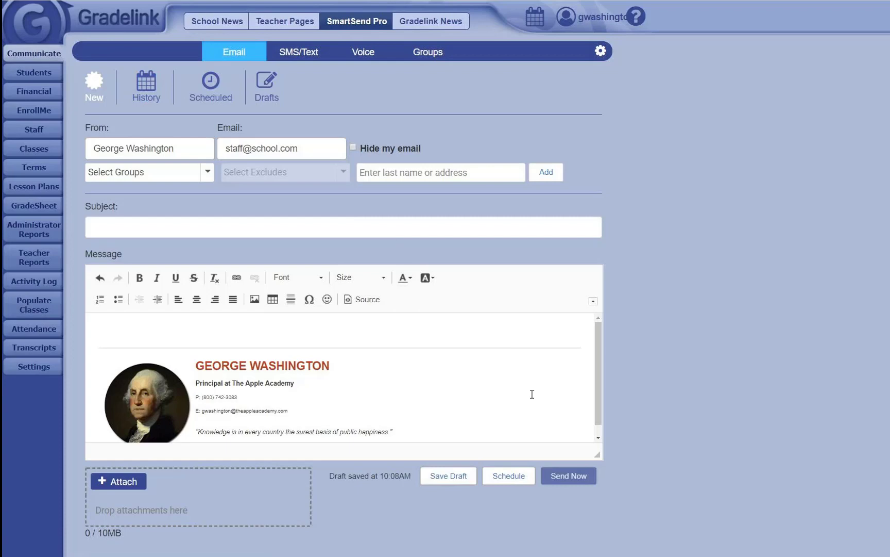
Check the new email's scheduling options without scheduling it, and browse the available recipient groups.
click(510, 476)
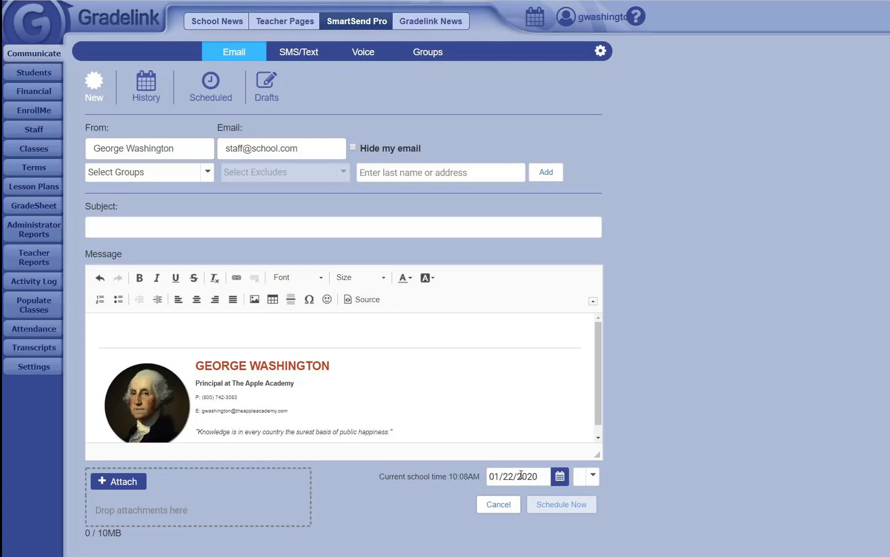
click(496, 507)
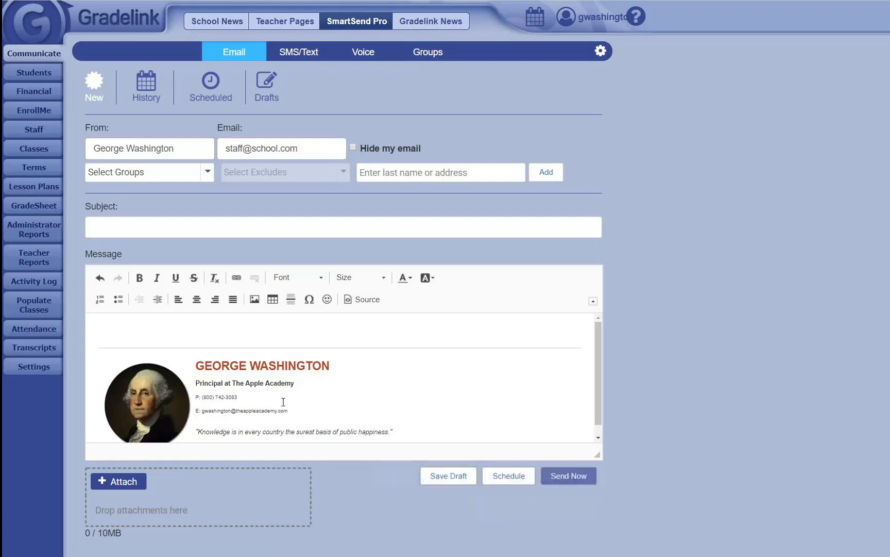
click(180, 176)
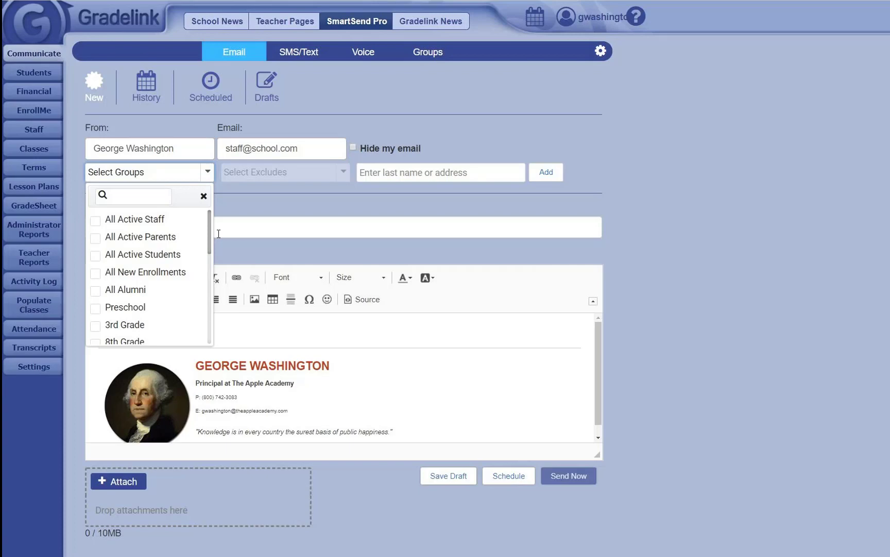
scroll(137, 255, down, 3)
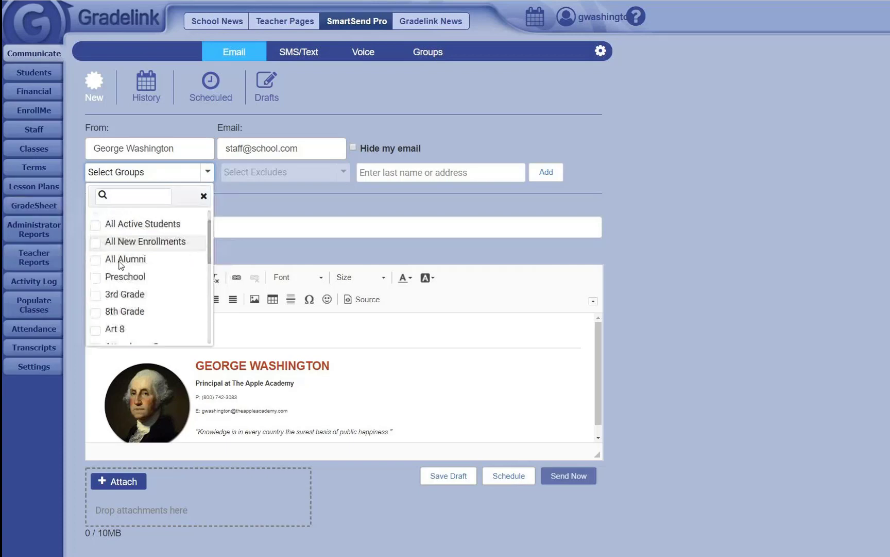
scroll(129, 290, up, 3)
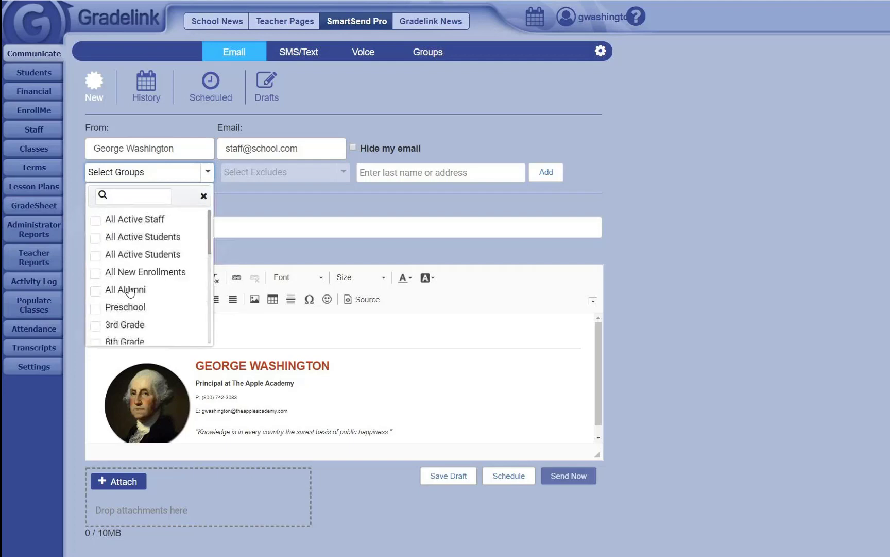
scroll(130, 291, down, 7)
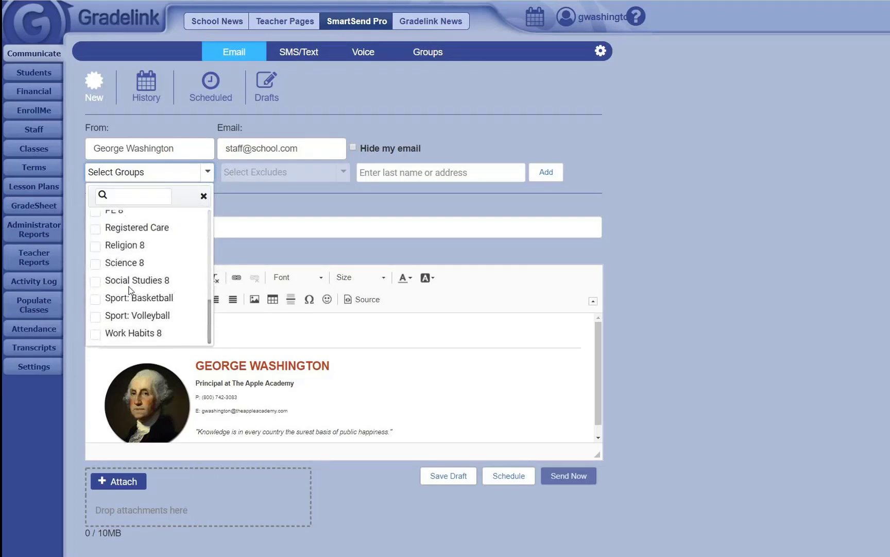
click(279, 210)
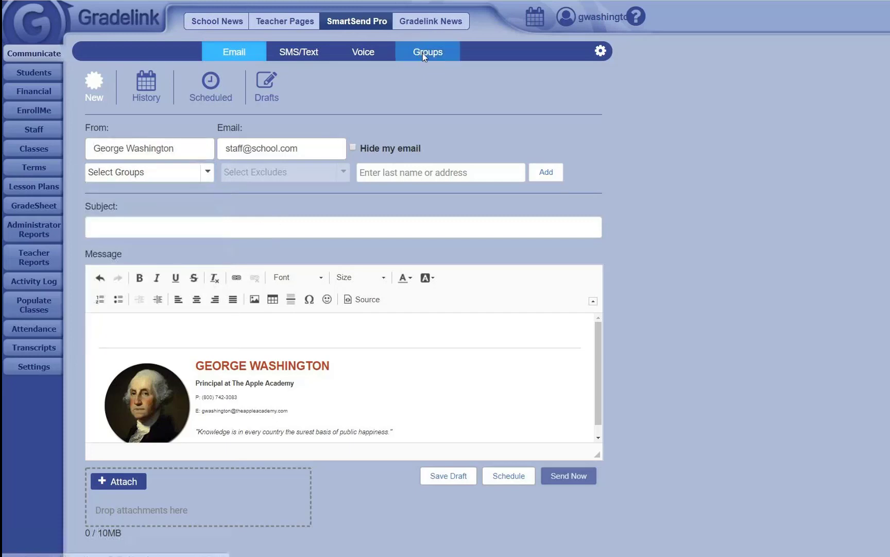
Start a new SmartSend Pro recipient group with the person type Students and open its tag field.
click(412, 56)
click(166, 88)
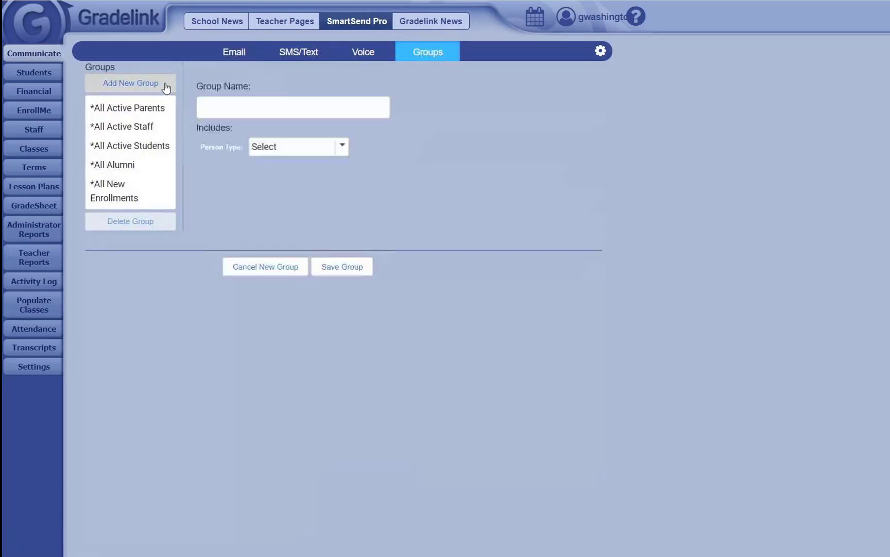
click(276, 153)
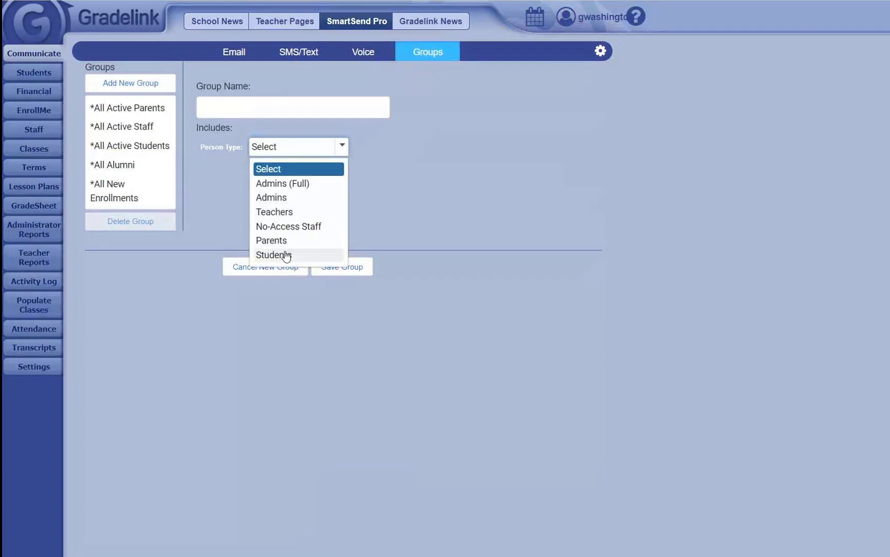
click(285, 252)
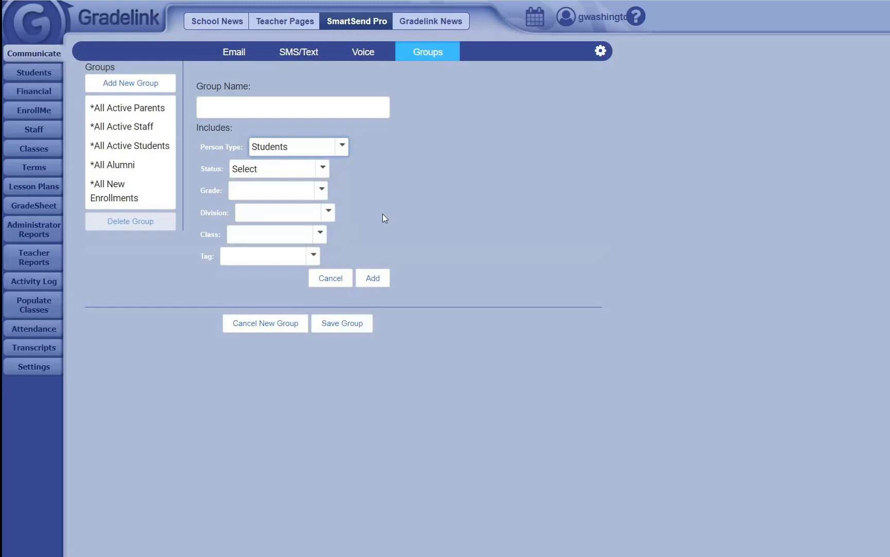
click(255, 255)
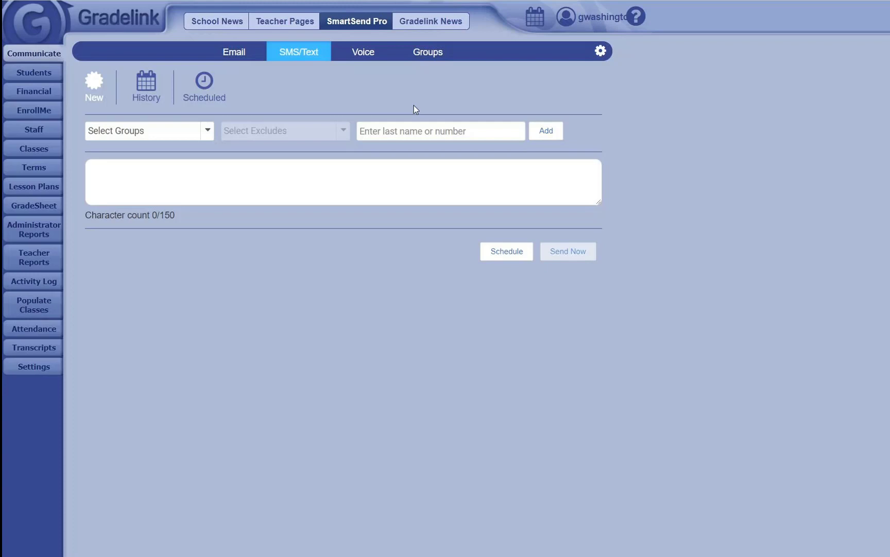
Open the voice message section of SmartSend Pro.
click(369, 52)
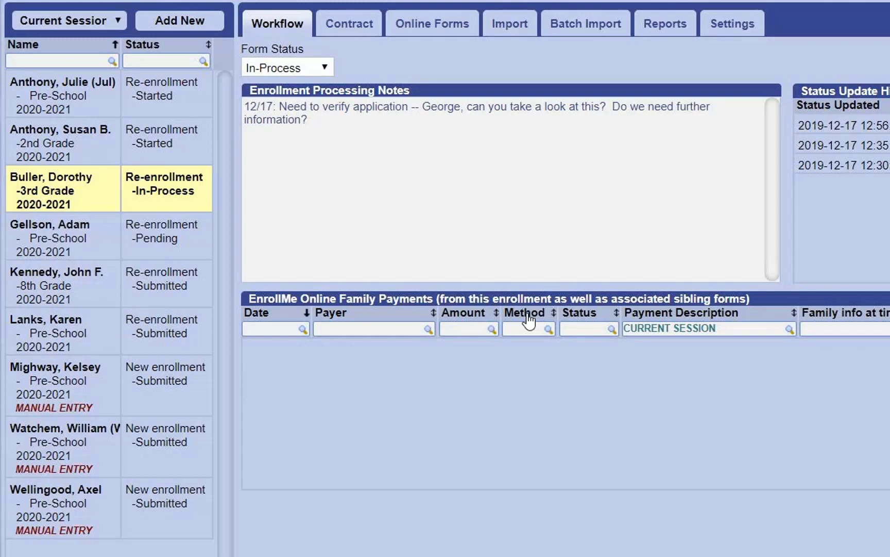
Review the Student and Contacts pages of the selected 3rd-grade re-enrollment's online forms.
click(433, 24)
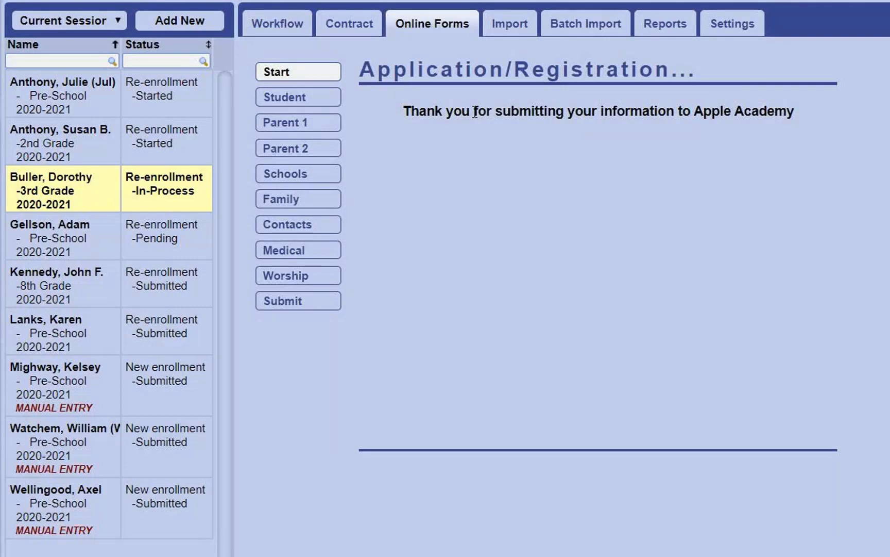
click(291, 99)
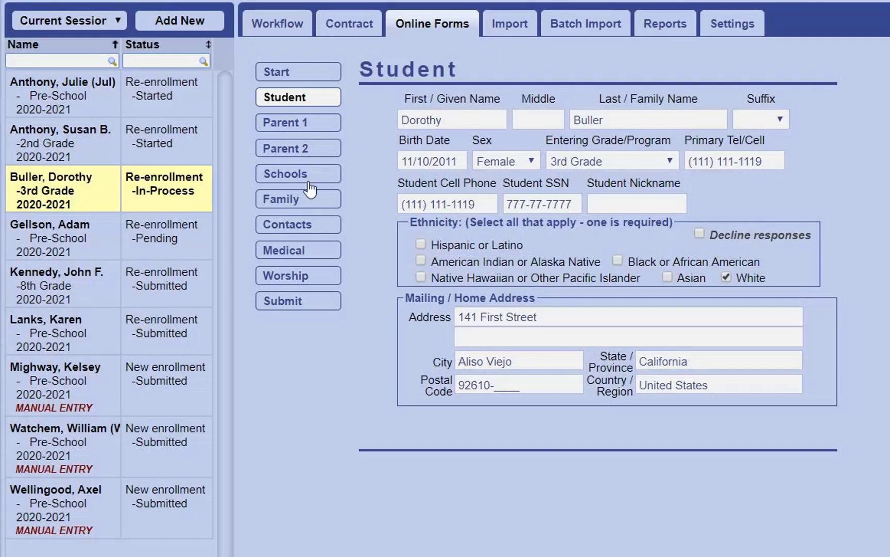
click(299, 226)
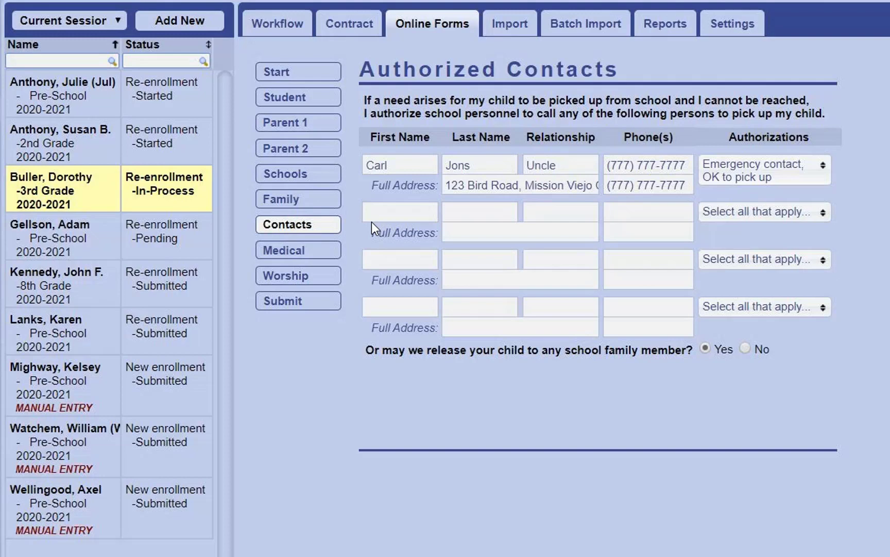
click(330, 101)
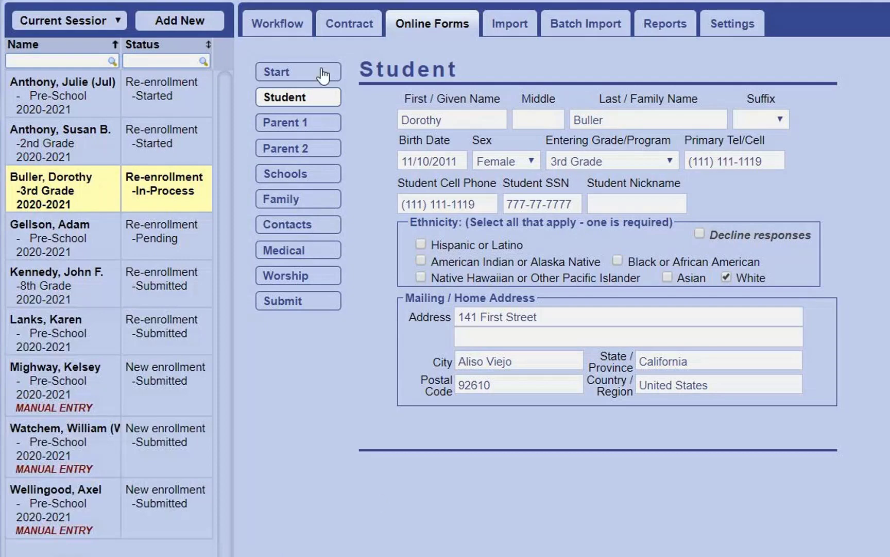
Check the selected enrollment's form status options in its workflow and read through its enrollment contract.
click(298, 29)
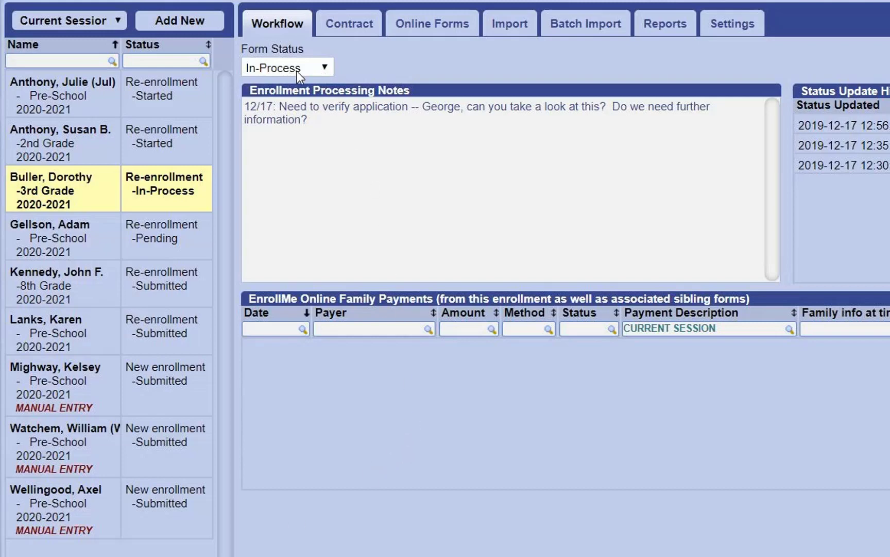
click(278, 70)
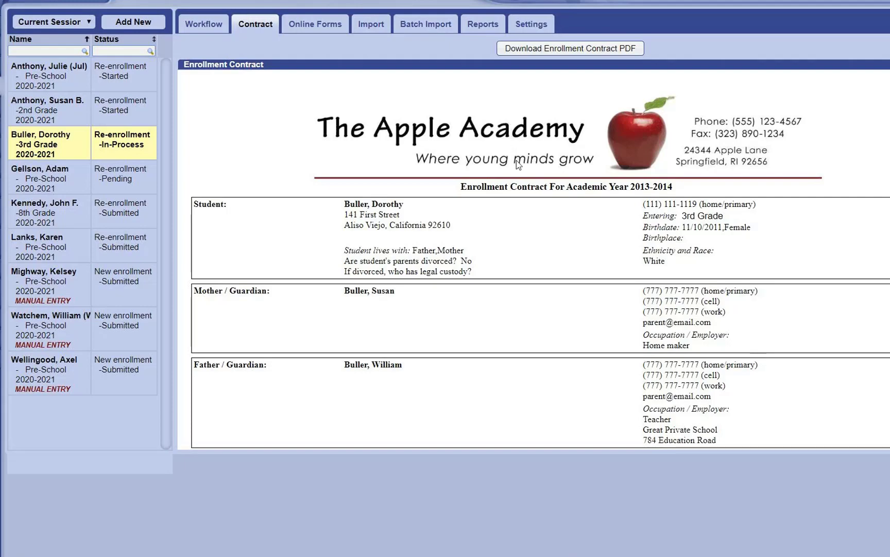
scroll(517, 157, down, 3)
scroll(515, 155, down, 5)
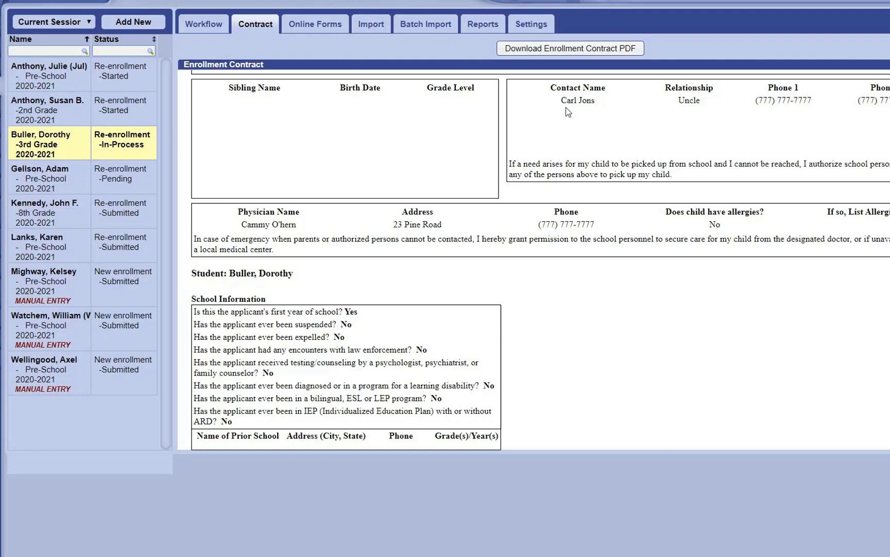
scroll(567, 110, up, 10)
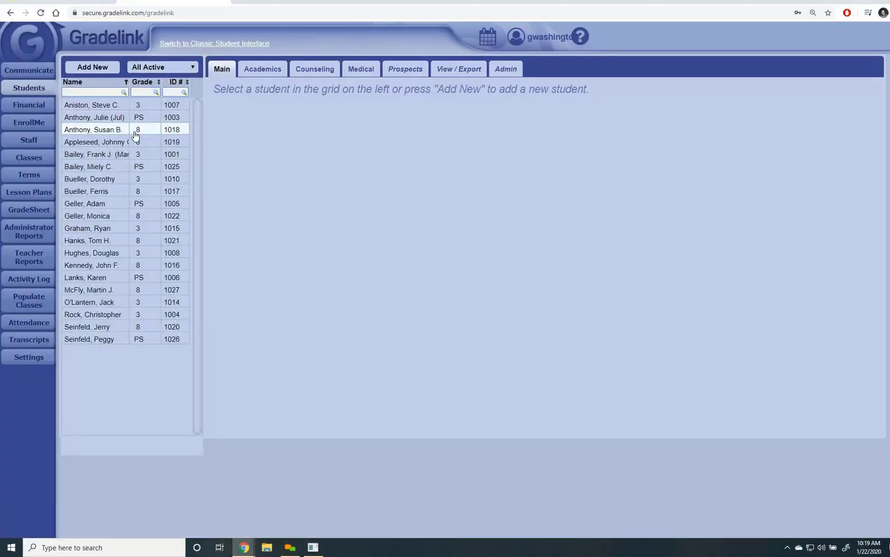
Open the third student's record in the active student list and view the siblings and contacts.
click(135, 132)
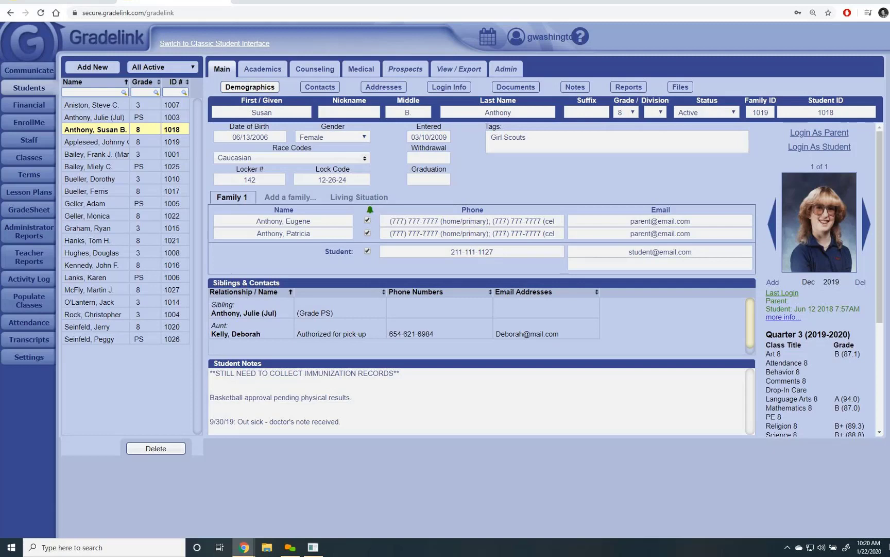
scroll(384, 314, down, 1)
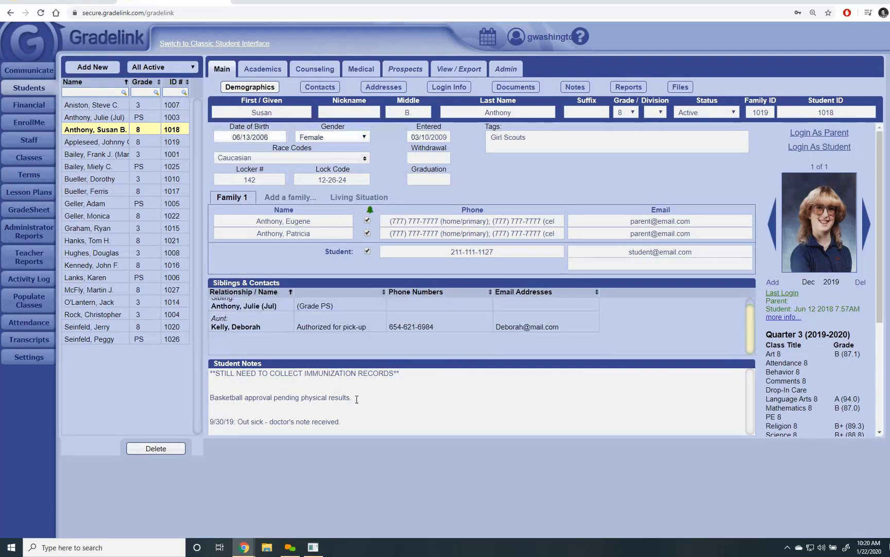
Start editing the student's demographics and add a tag named "asdasd".
click(357, 400)
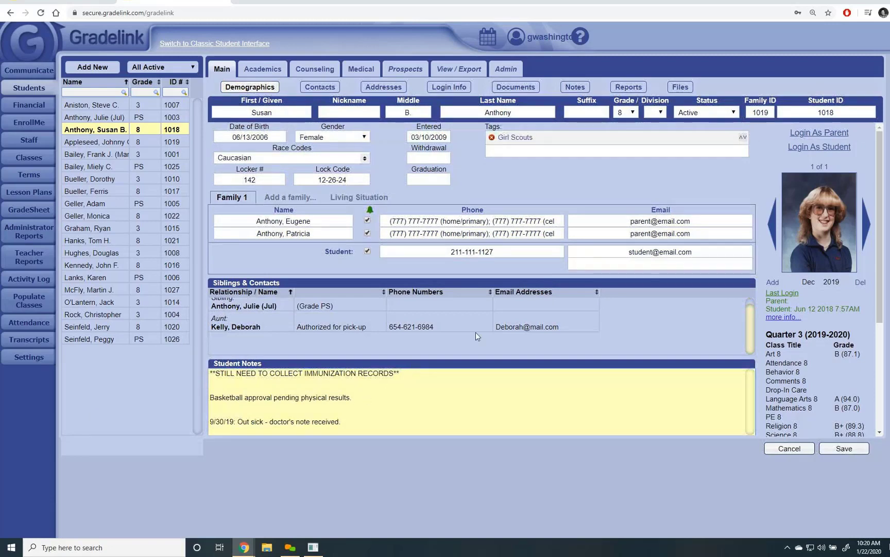
click(524, 150)
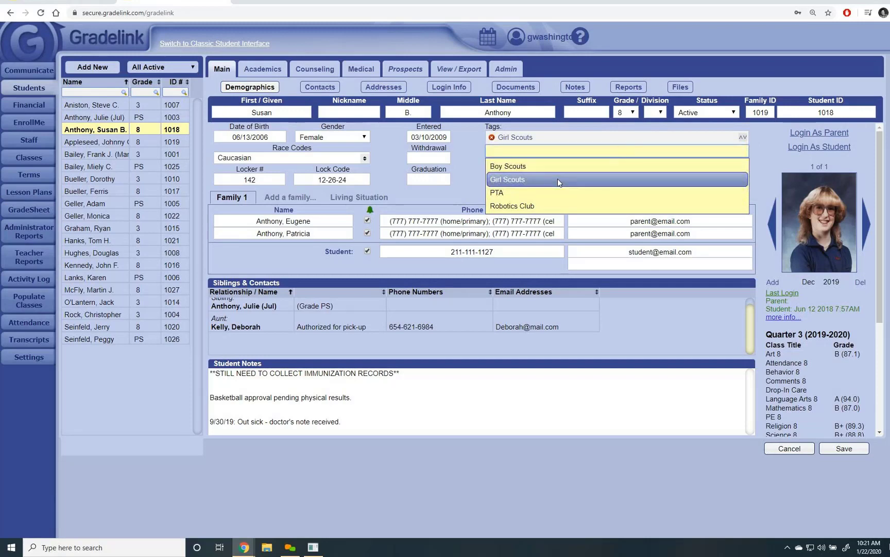
text(asdasdasd)
key(ctrl+a)
key(BackSpace)
text(asdasd)
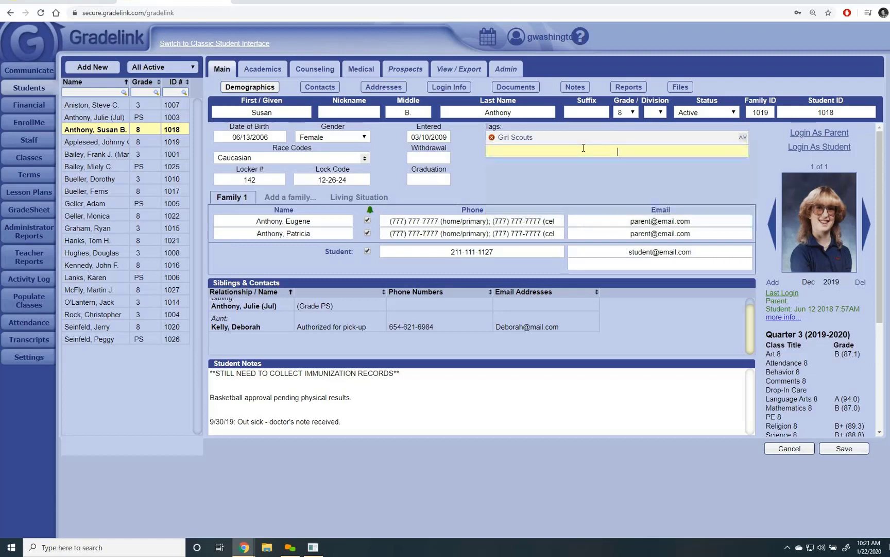
key(Return)
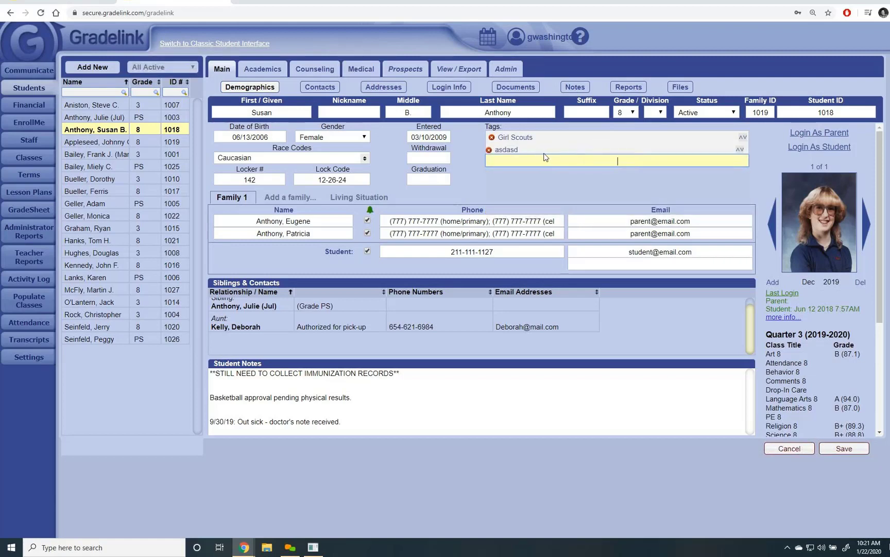
Remove the "asdasd" tag and discard the edits to the student's record.
click(491, 146)
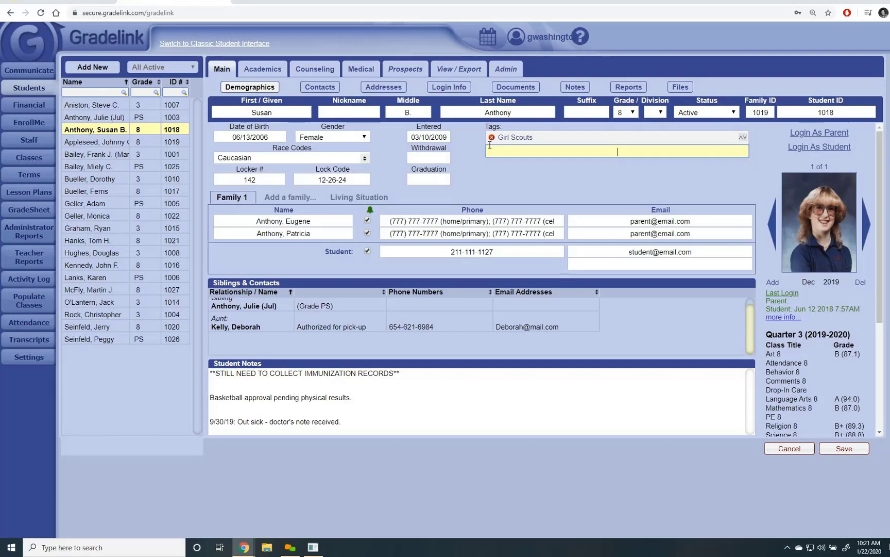
click(793, 454)
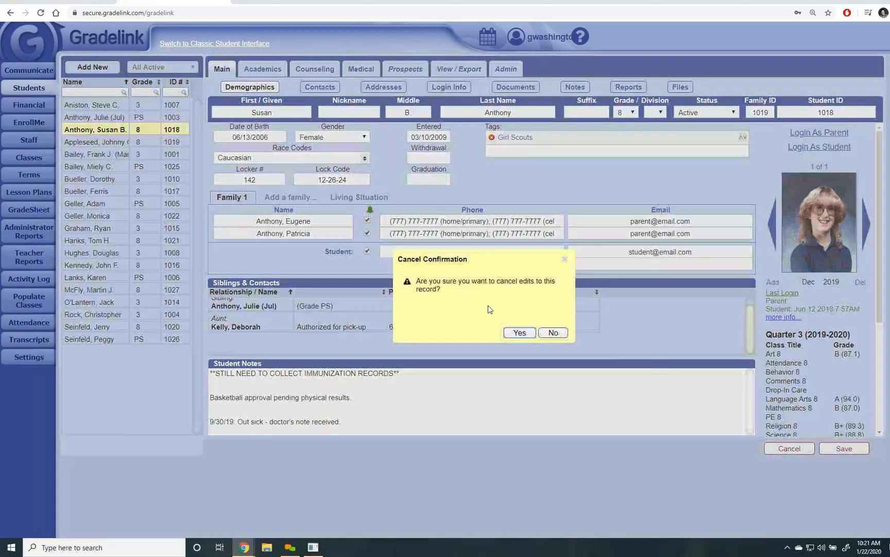
click(507, 334)
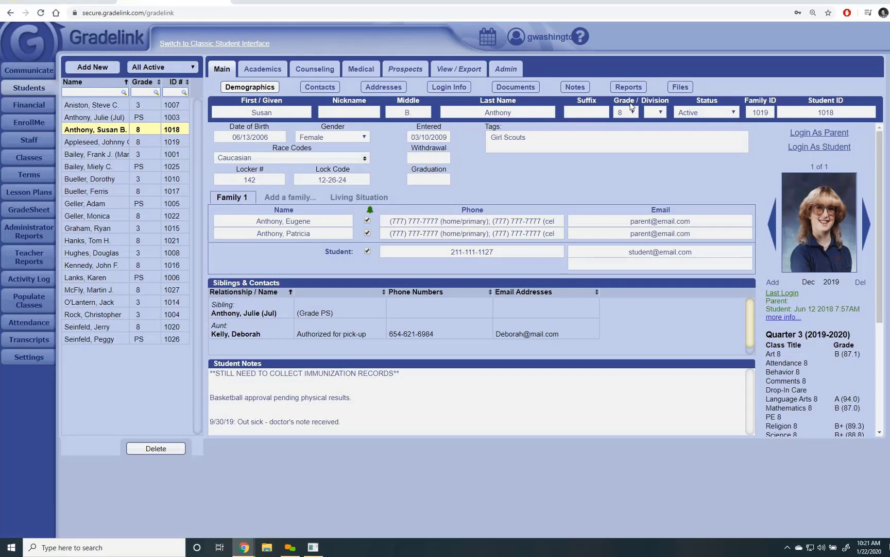
Review the student's stored photos, administrative files and enrollment files.
click(680, 87)
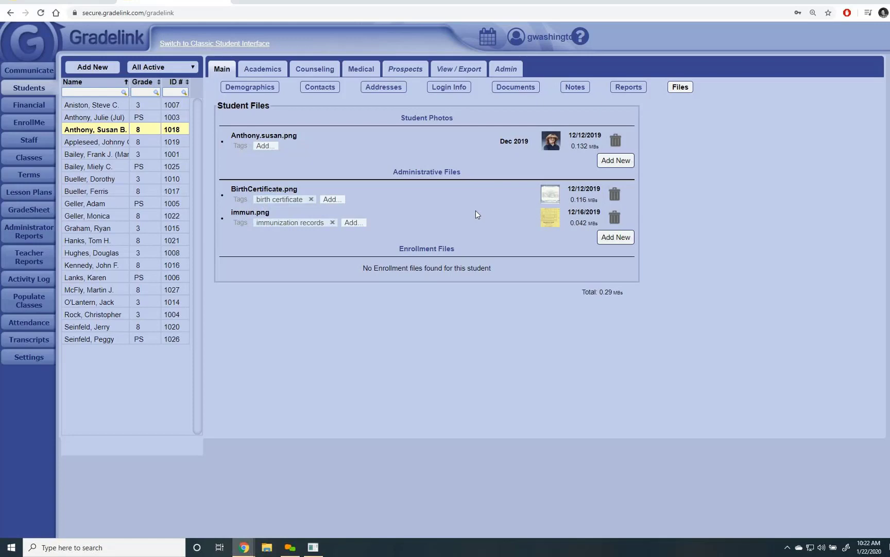
triple_click(425, 247)
click(416, 241)
Open the student's document details, enter a government-issued ID number and clear it again.
click(516, 86)
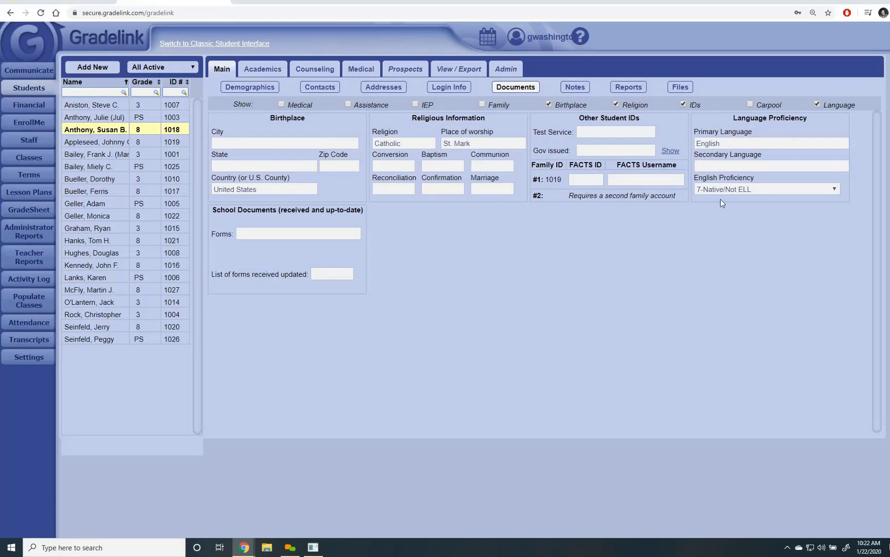
click(600, 146)
text(••)
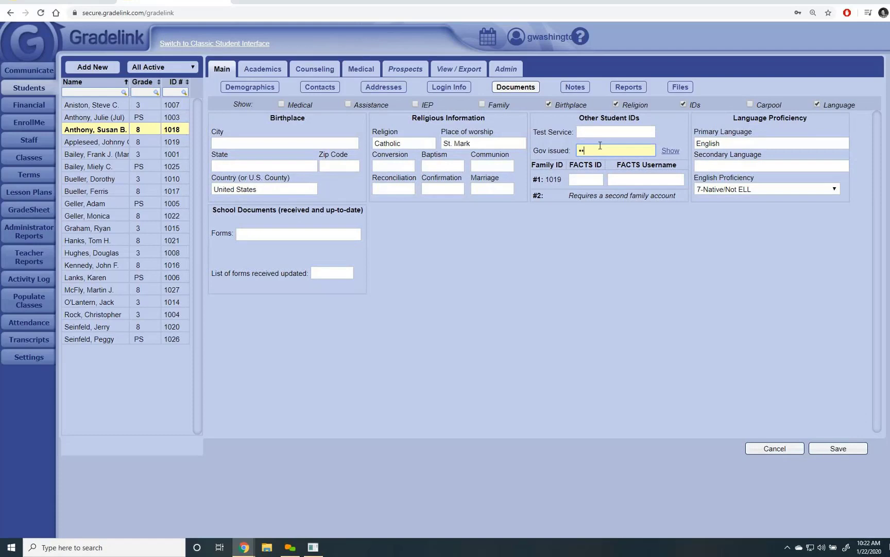
text(••••••••••)
key(ctrl+a)
key(BackSpace)
Show the Carpool and Assistance sections, view the bus route choices and financial assistance notes, and discard the edits.
click(750, 104)
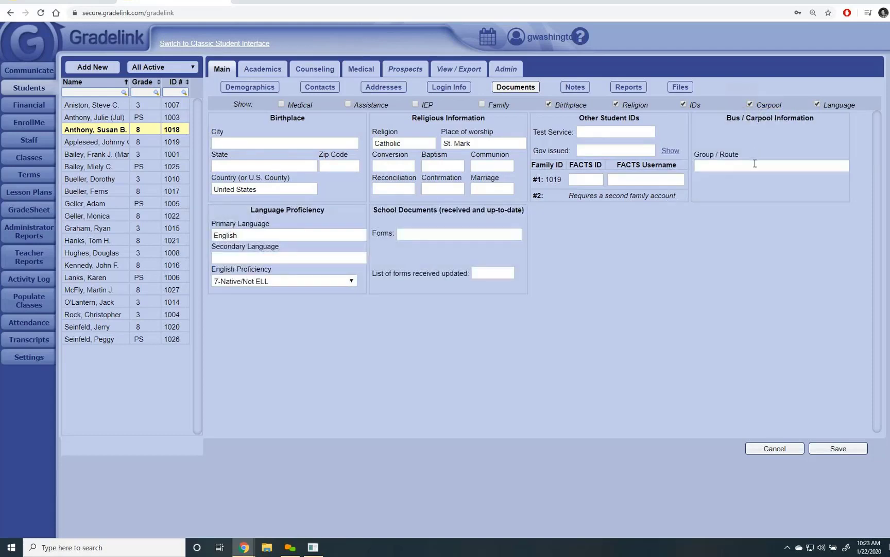
click(745, 166)
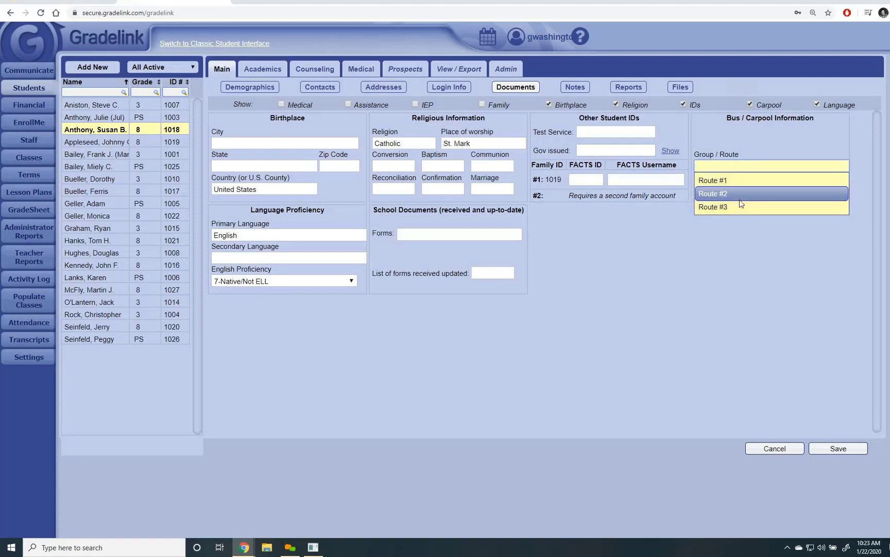
click(697, 232)
click(370, 106)
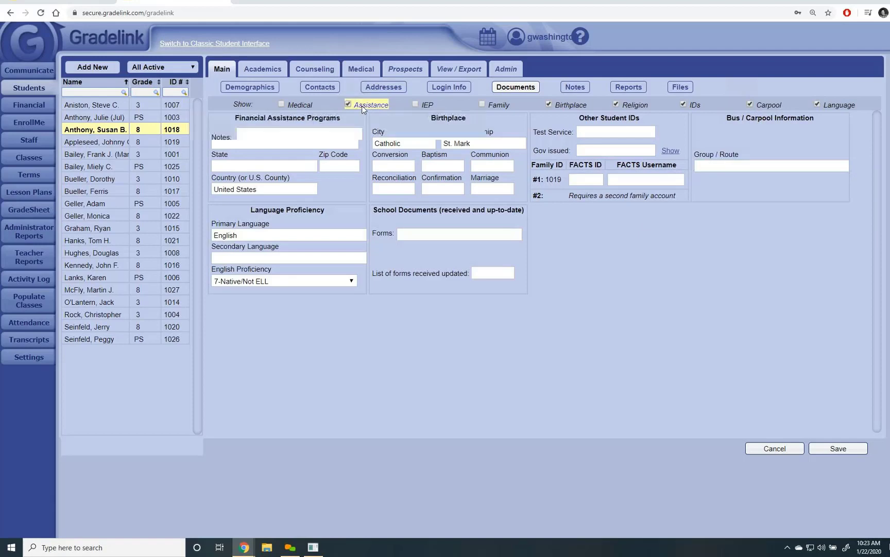
click(260, 132)
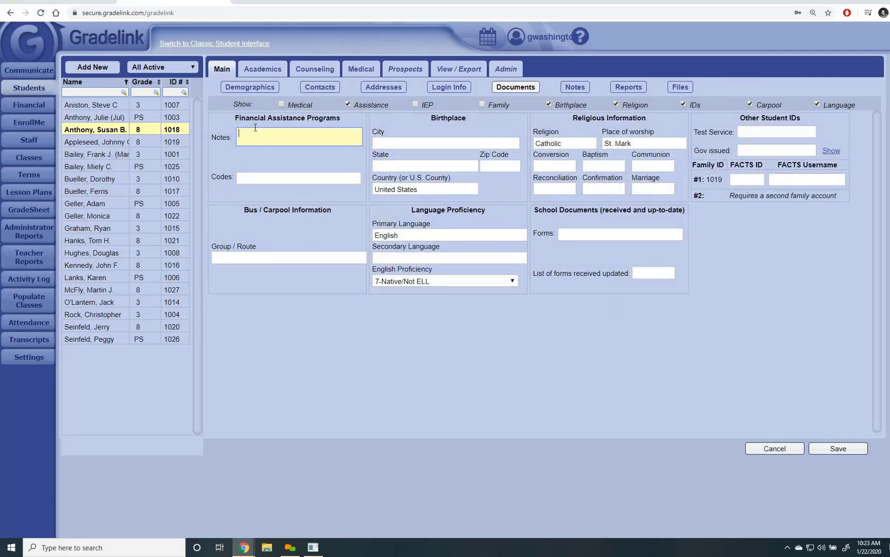
click(761, 449)
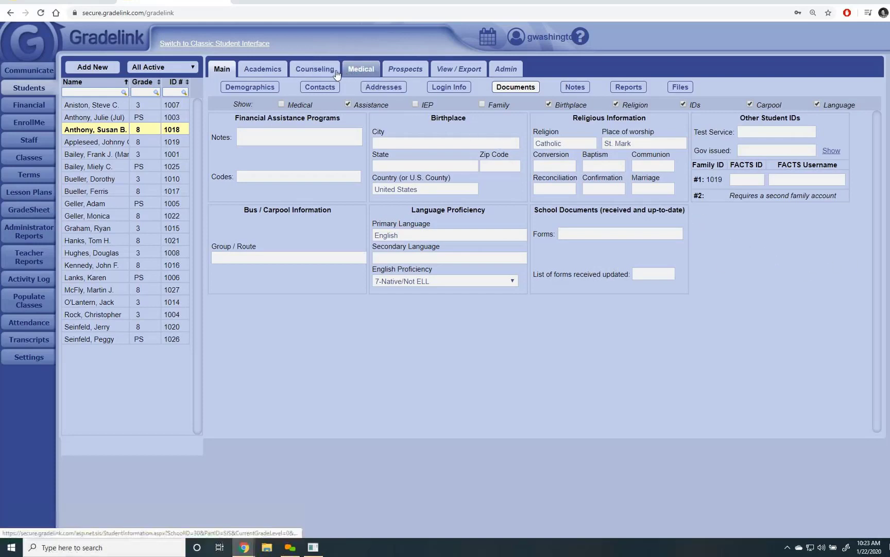
Review the student's 10/12/2018 disrespectful behavior incident and the available disciplinary actions, and cancel editing.
click(305, 70)
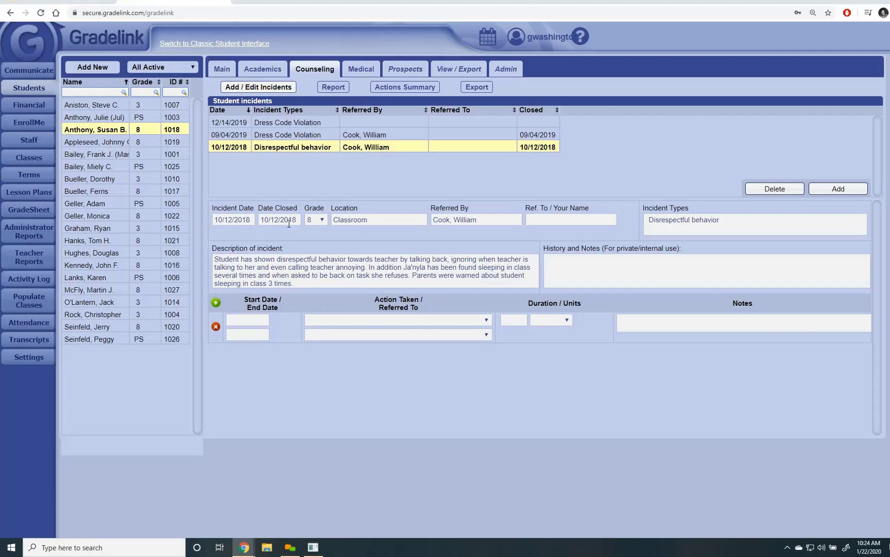
click(678, 226)
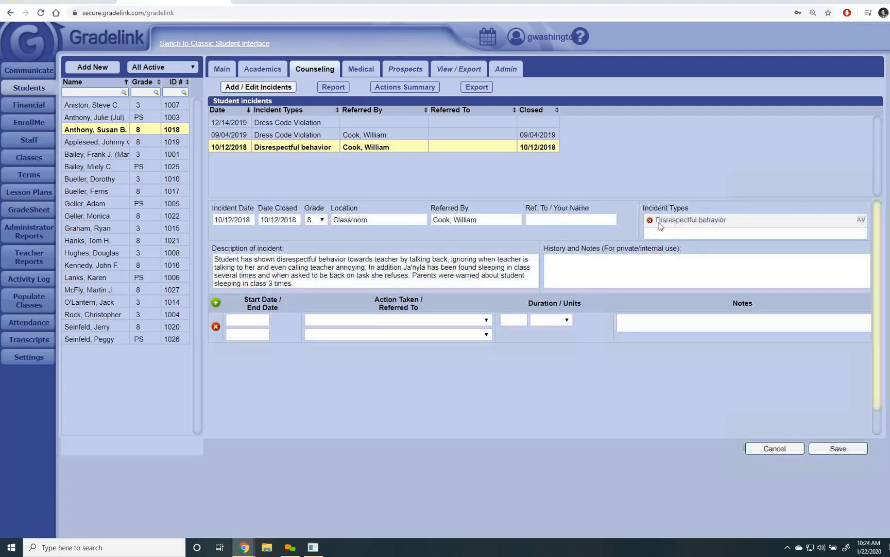
click(371, 259)
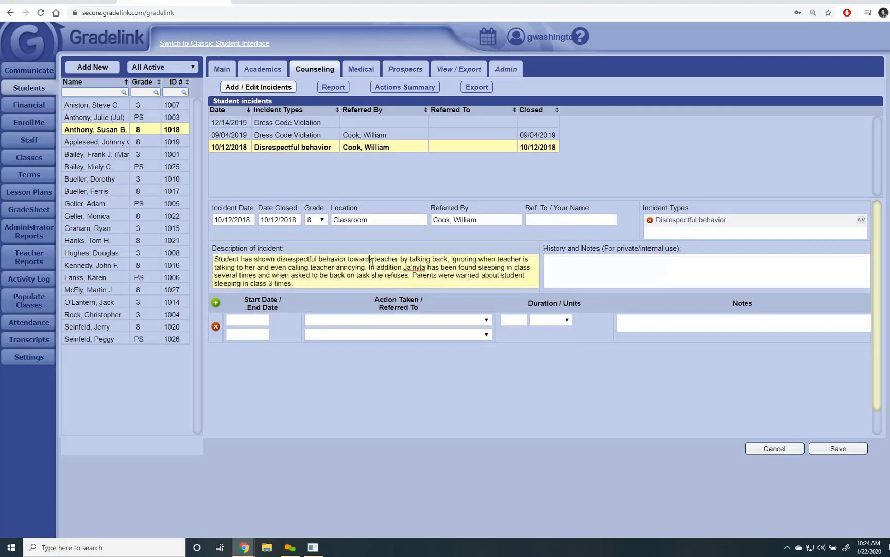
click(387, 320)
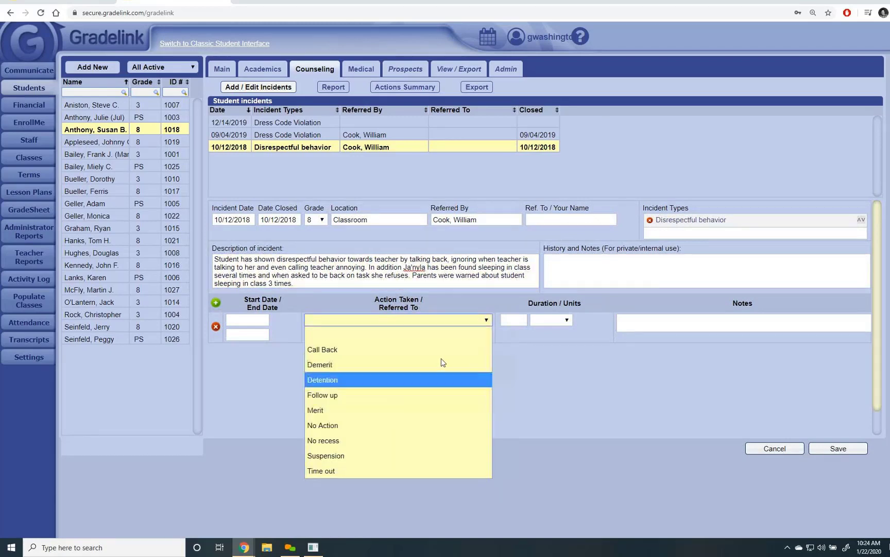
click(569, 400)
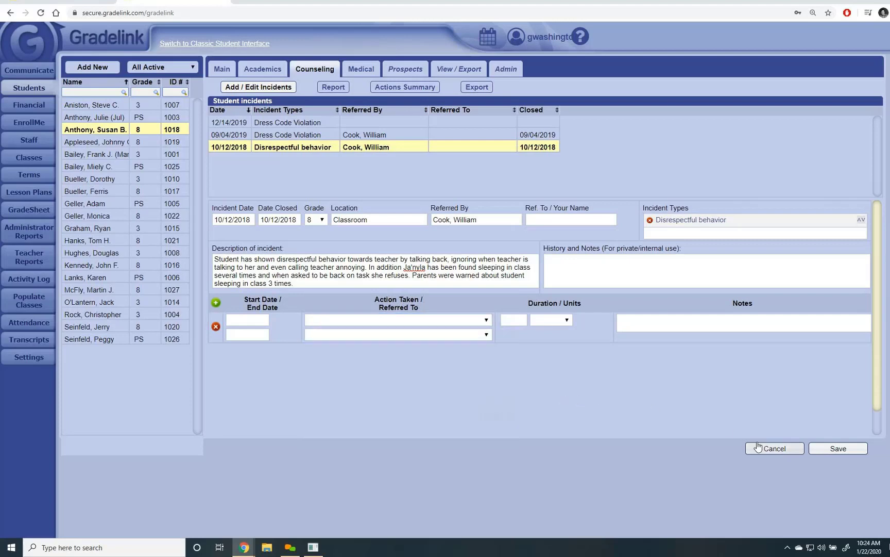
click(763, 448)
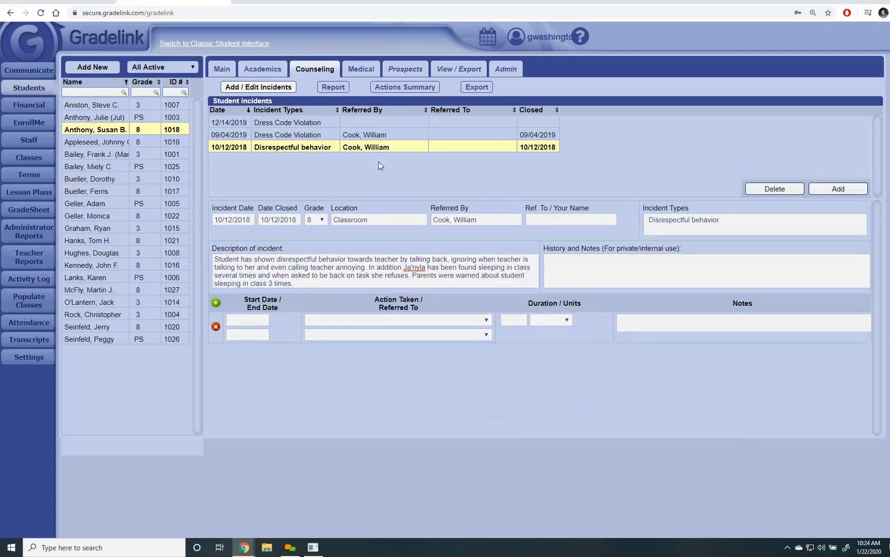
Review the student's 09/03/2019 office visit and the 12/16/2019 physical exam in the medical records.
click(361, 69)
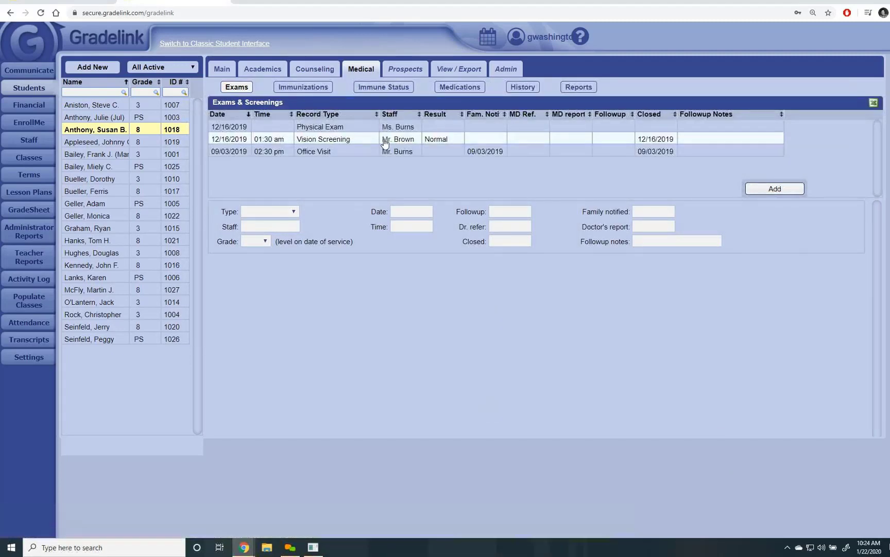
click(348, 152)
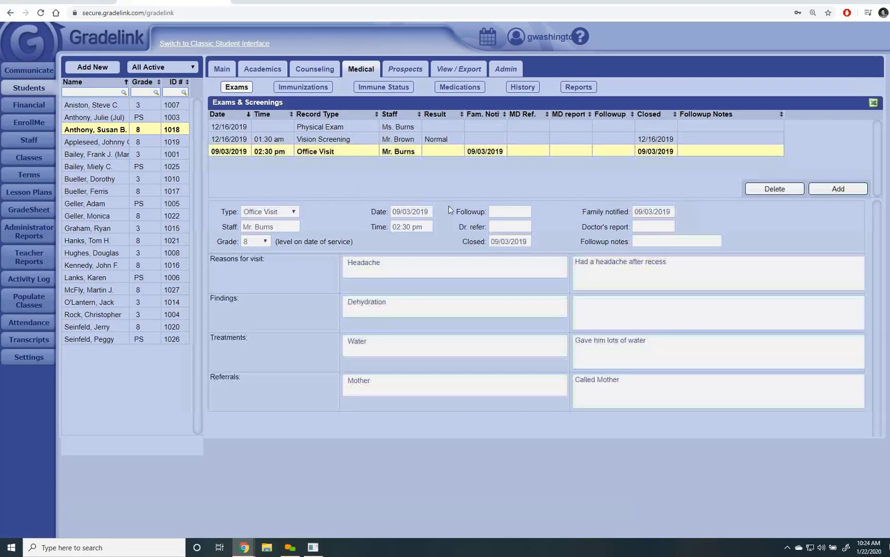
click(328, 128)
scroll(471, 363, down, 3)
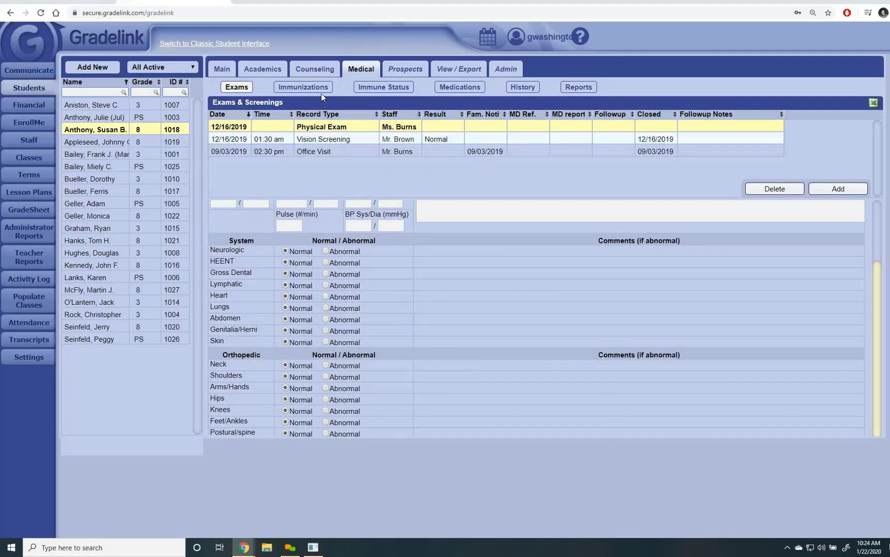
View the student's immunization doses, medications and past and present health conditions.
click(305, 87)
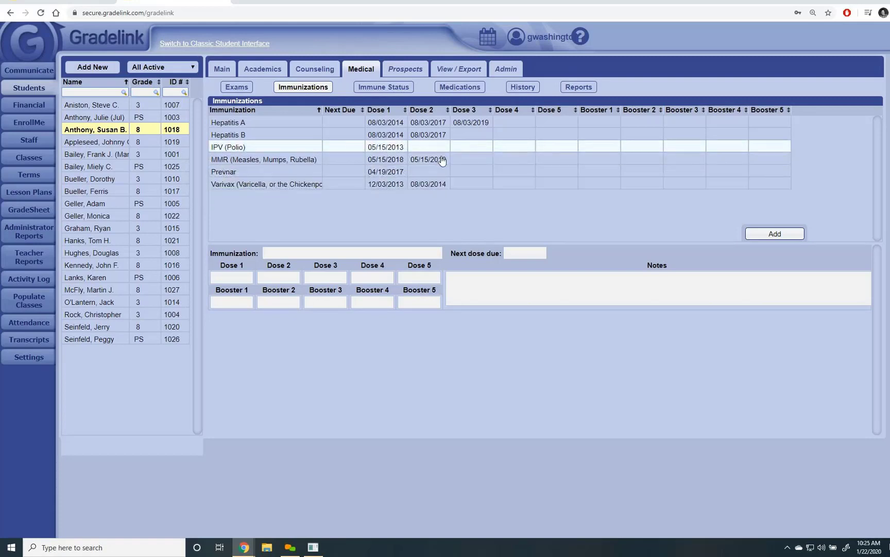
click(441, 89)
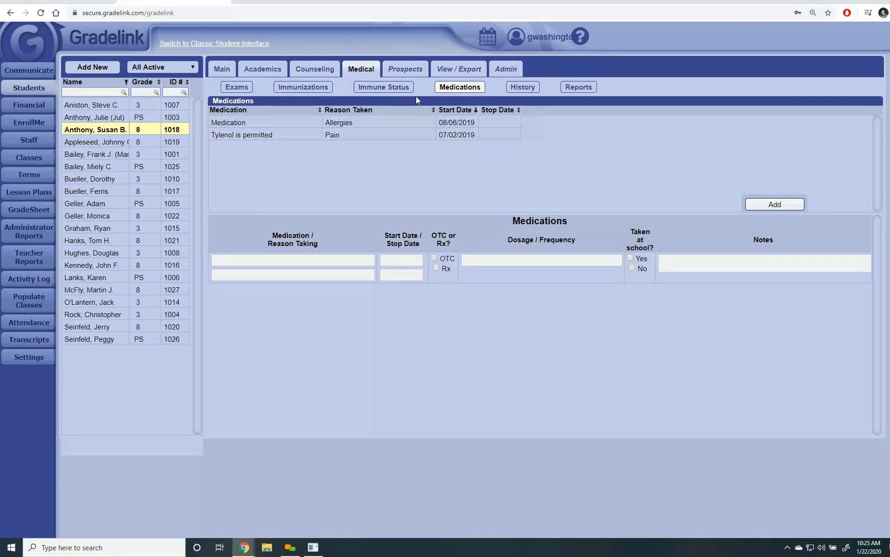
click(521, 89)
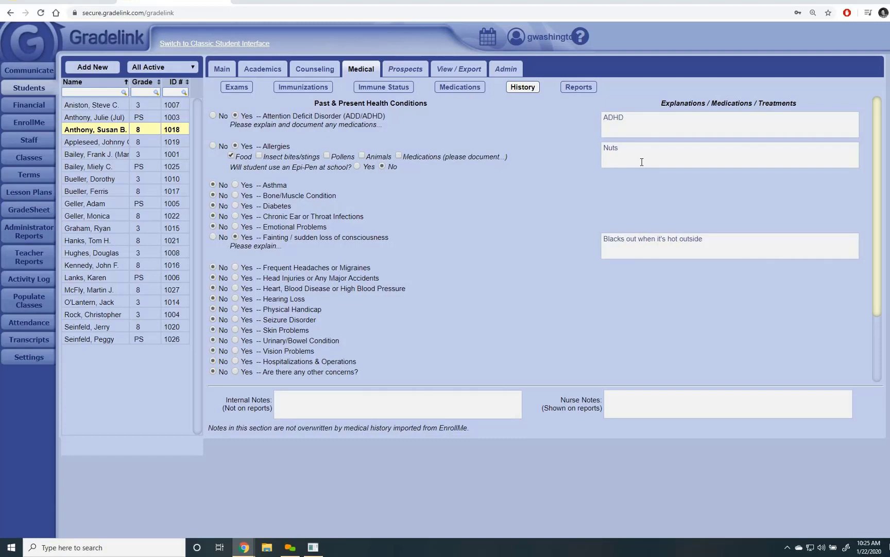
Open the third student's financial ledger, view the school's fee and transaction types, and return to the ledger.
click(28, 105)
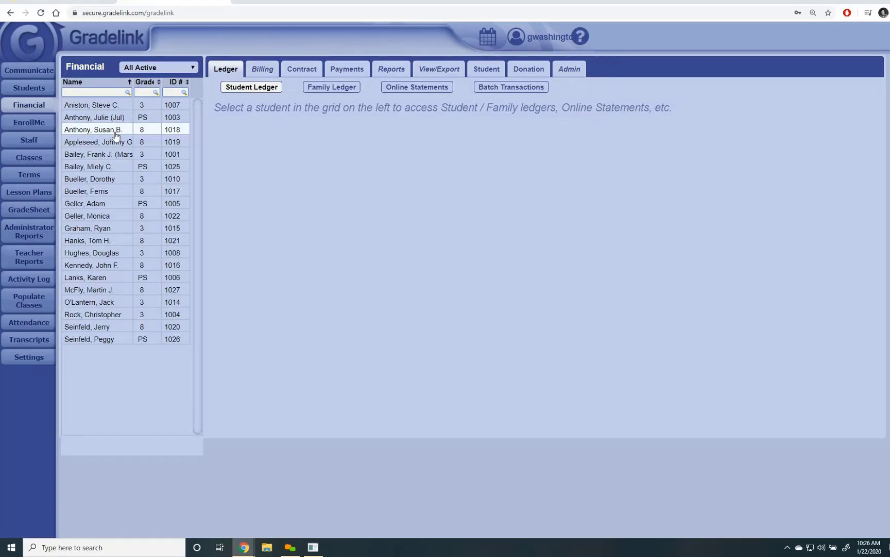
click(116, 135)
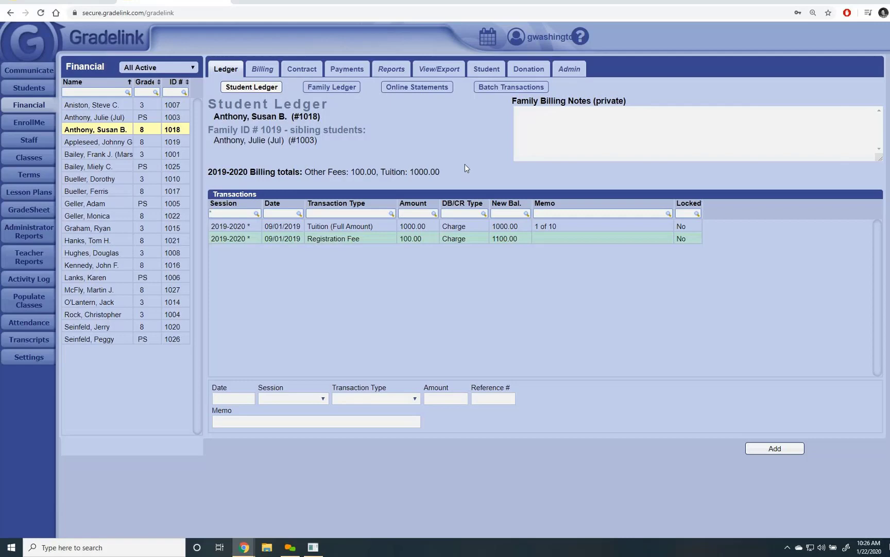
click(560, 69)
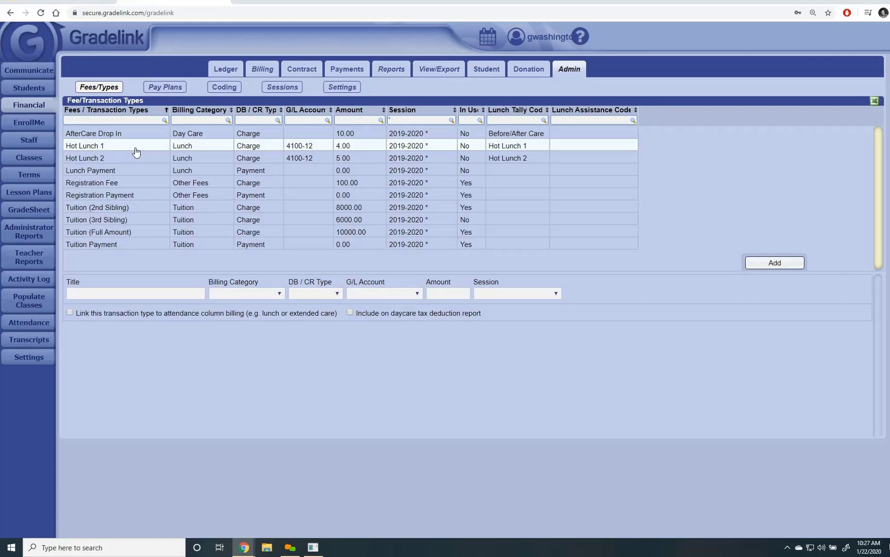
click(226, 69)
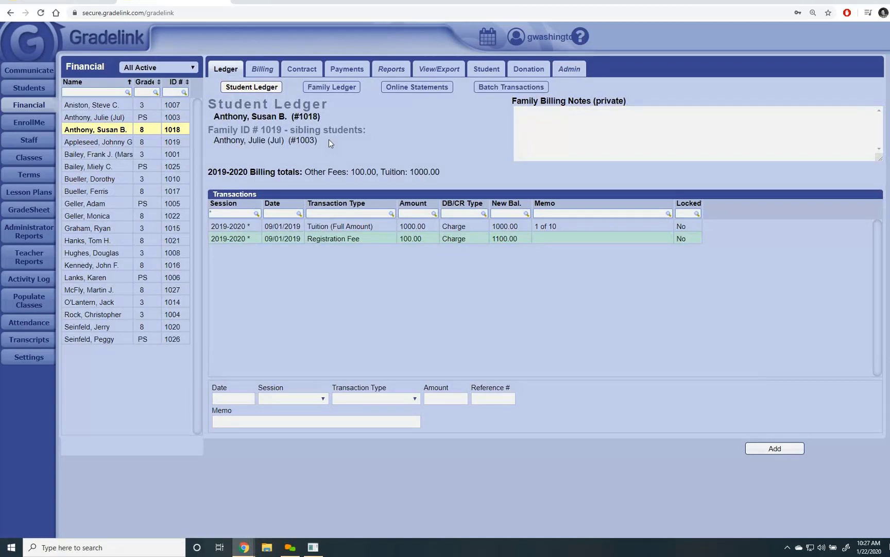
View the family's online statements, the Quick Pay form for the full balance and the AutoPay plan form.
click(427, 86)
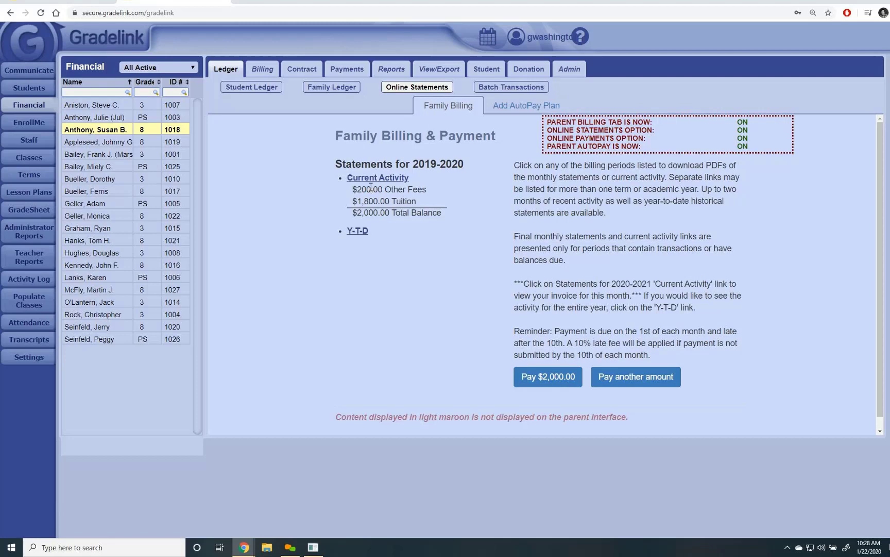
click(569, 382)
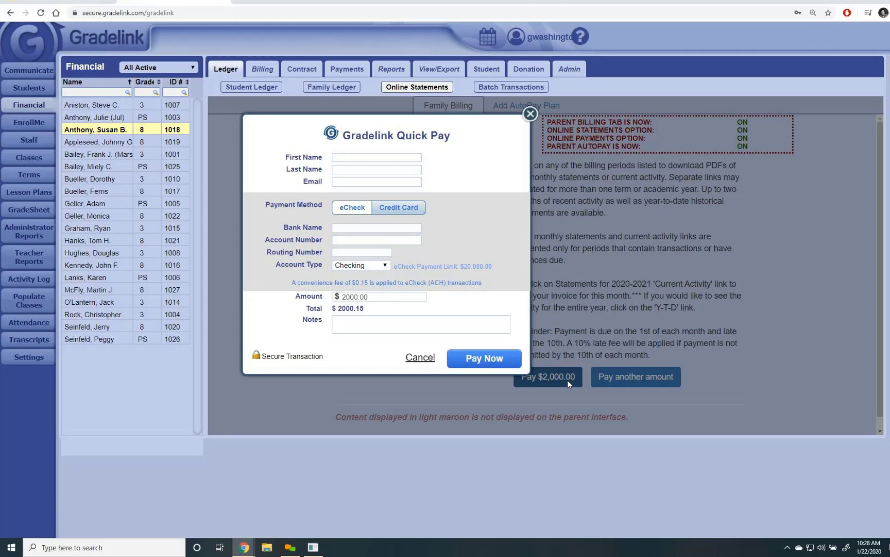
click(530, 113)
click(528, 108)
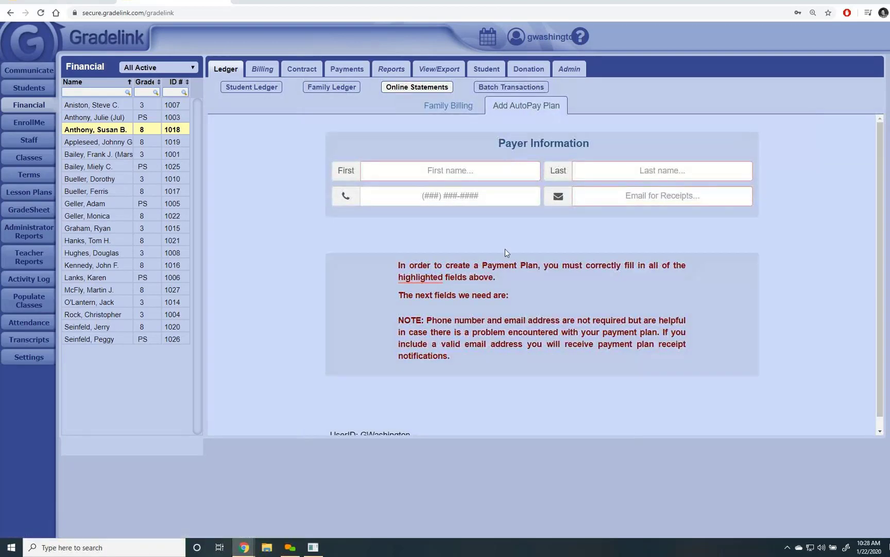
click(456, 105)
Reopen the full-balance Quick Pay form, close it without paying and return to the student ledger.
click(546, 367)
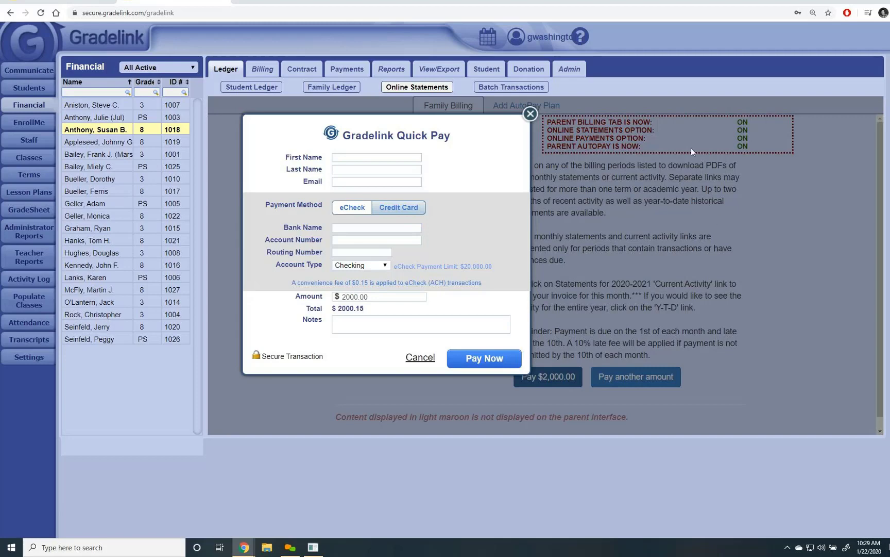
click(531, 113)
click(268, 86)
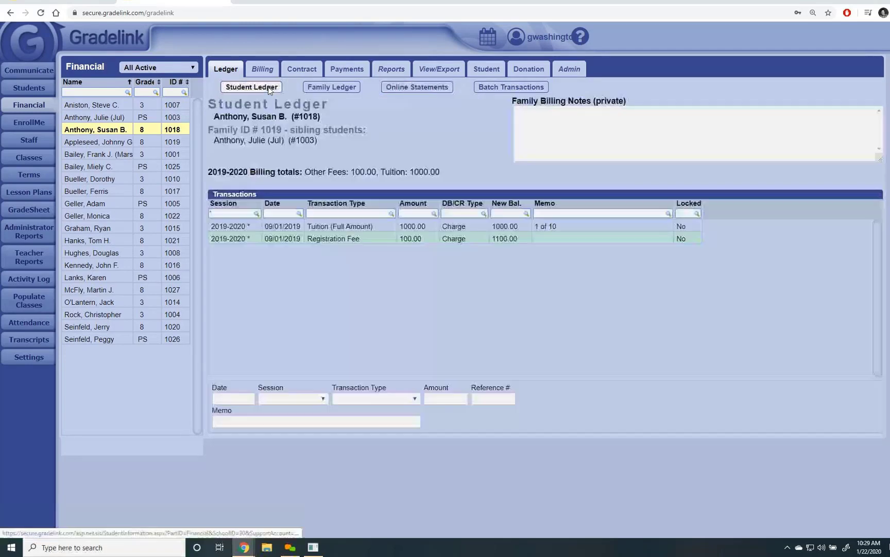
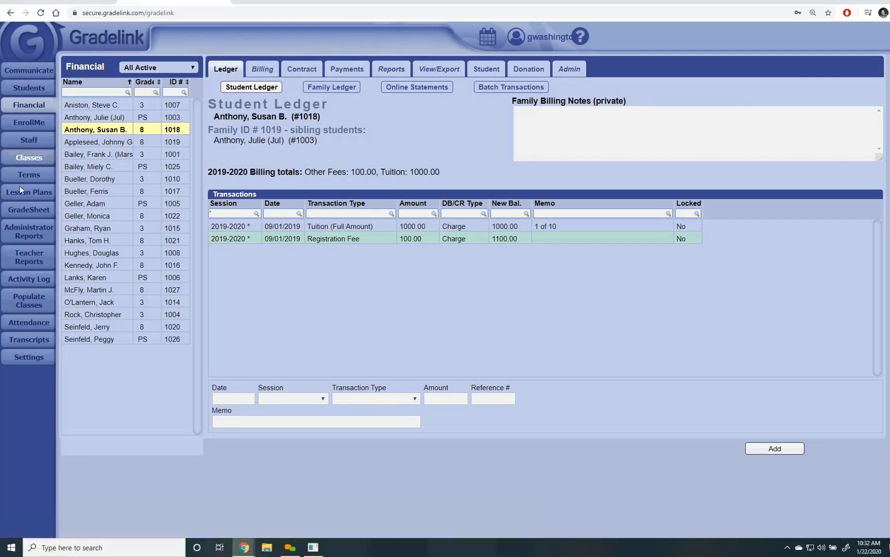
Open the class setup and examine the class types, grade scales and schedule settings for a new class.
click(29, 157)
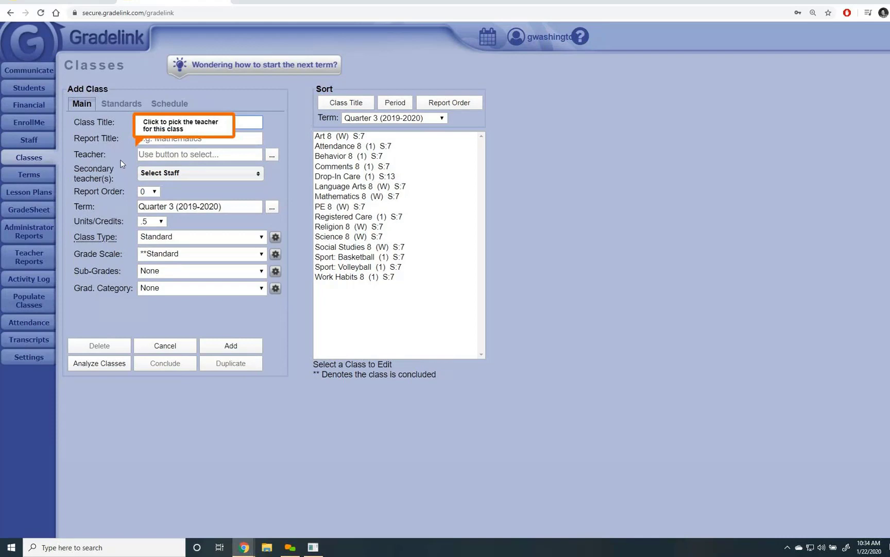
click(171, 239)
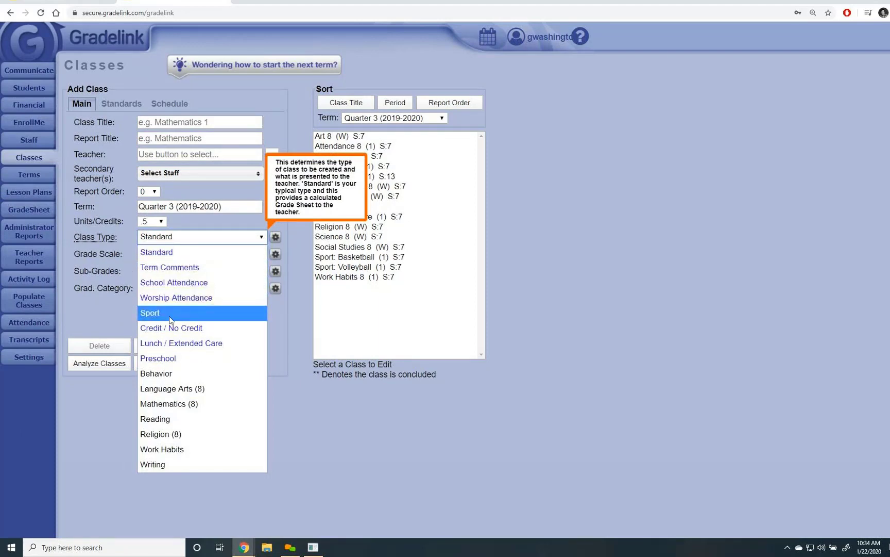
click(112, 294)
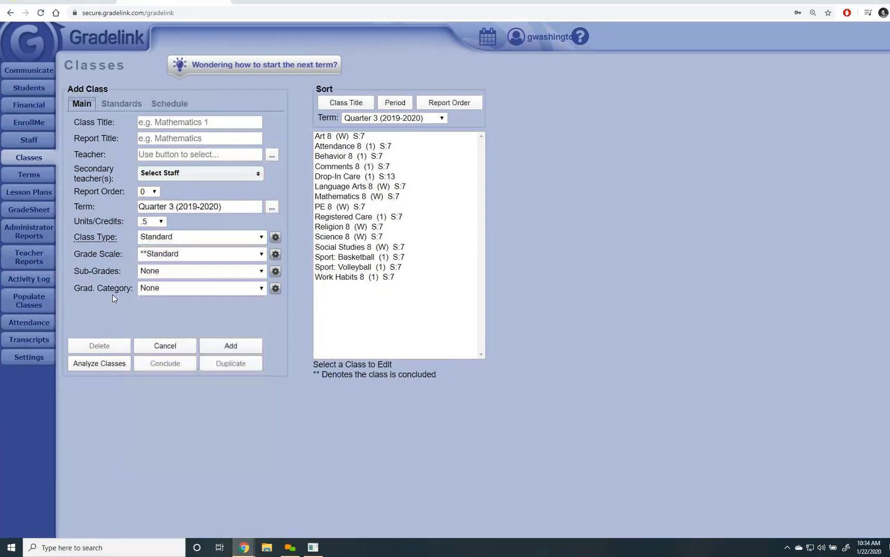
click(166, 255)
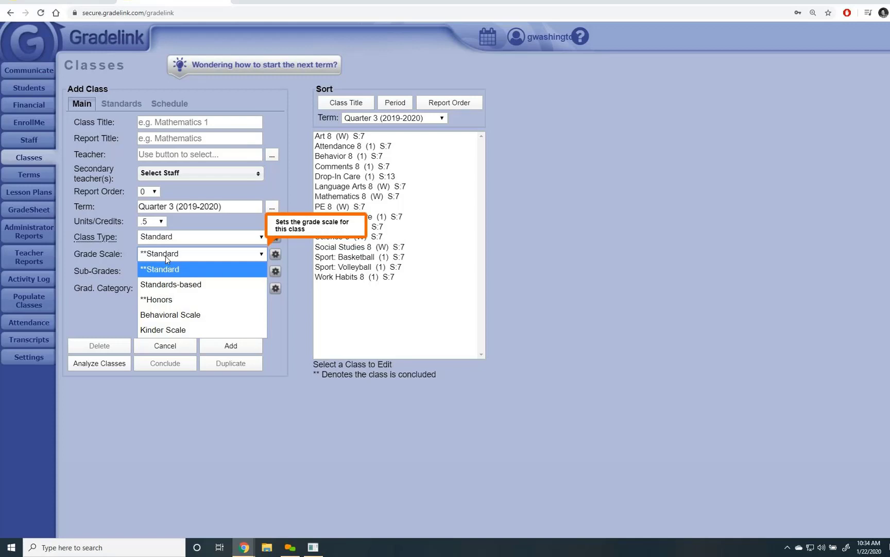
click(166, 255)
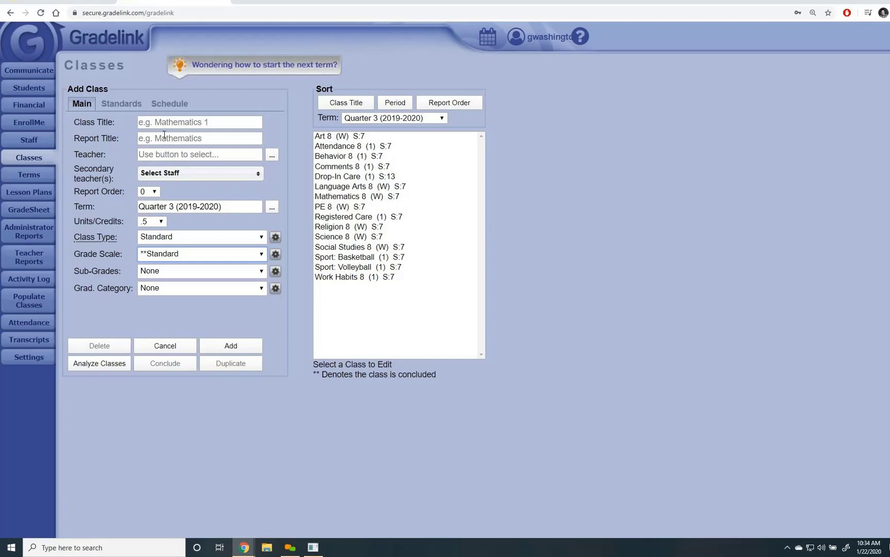
click(160, 106)
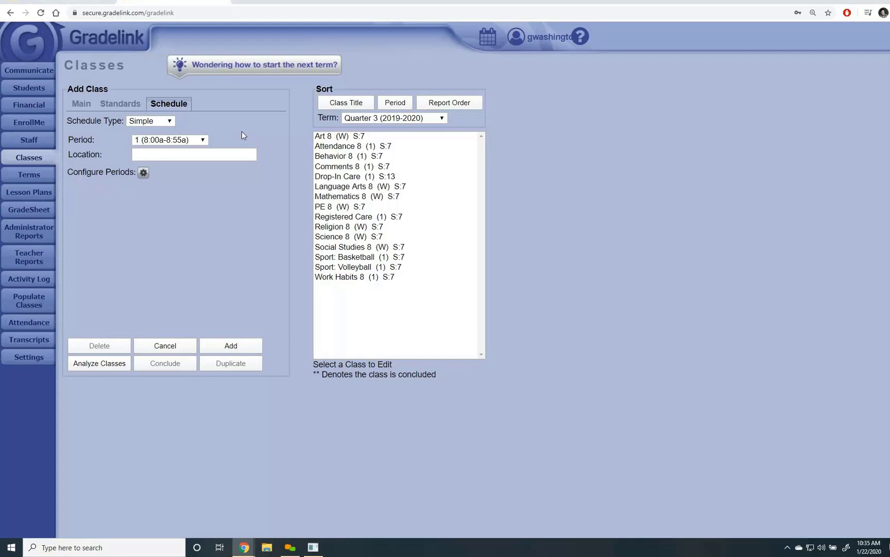
View the new class's period options, try the Weekly schedule type and switch the schedule to Bi-Weekly.
click(195, 143)
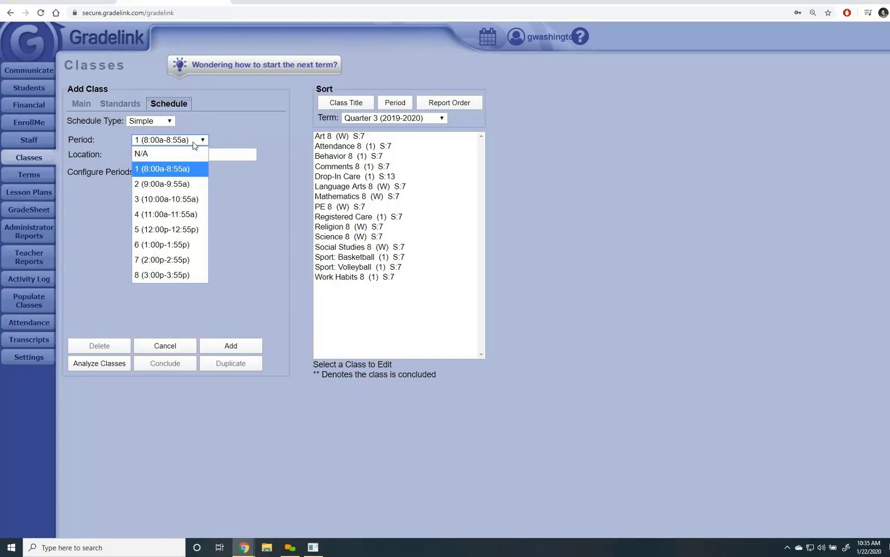
click(168, 121)
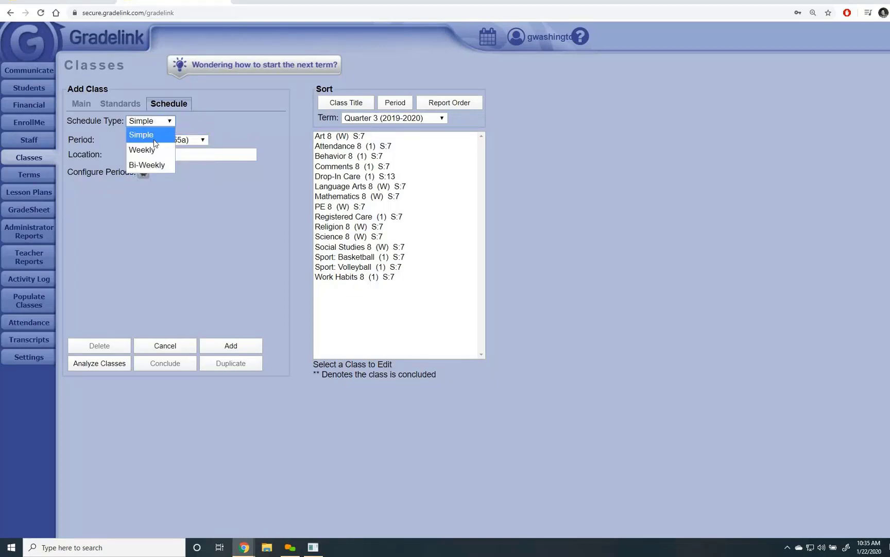
click(155, 147)
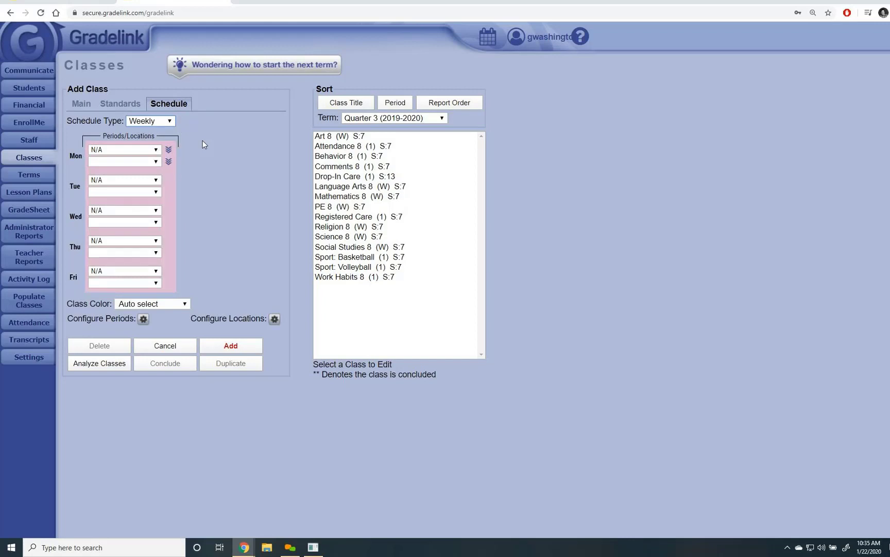
click(149, 123)
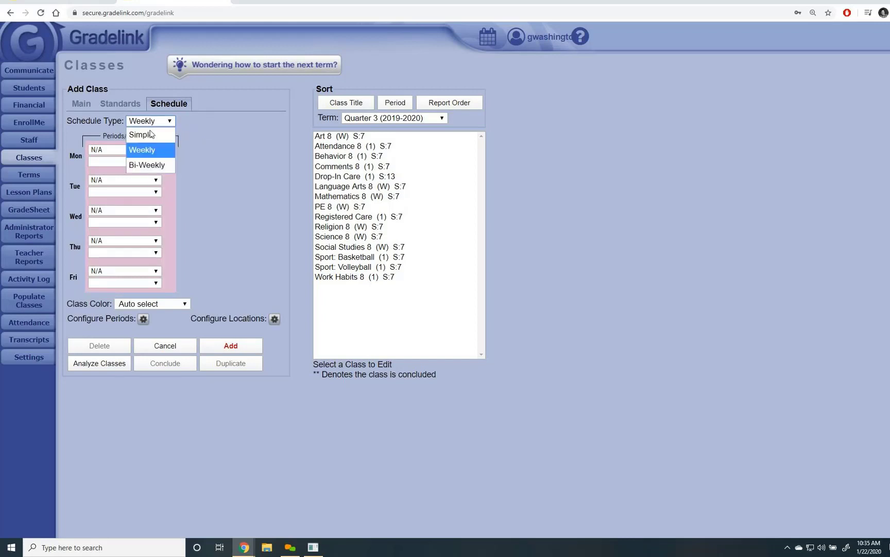
click(157, 156)
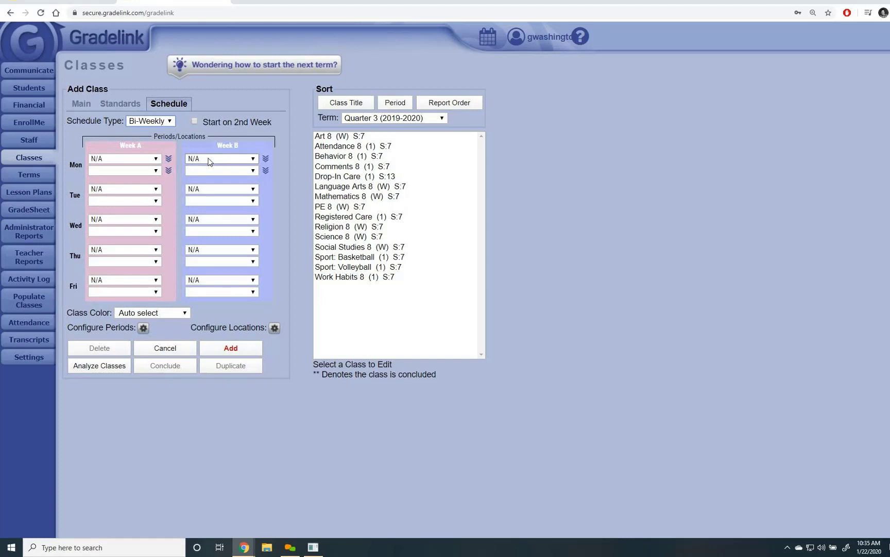
Try Week A with period 2 in Room 105 on Monday and period 4 on Wednesday, and cancel the new class.
click(95, 158)
click(112, 202)
click(109, 218)
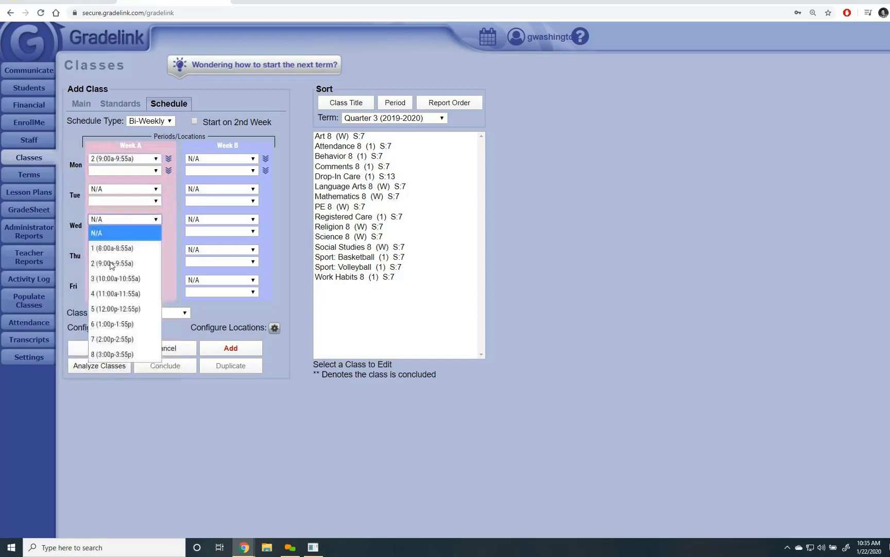
click(112, 287)
click(124, 171)
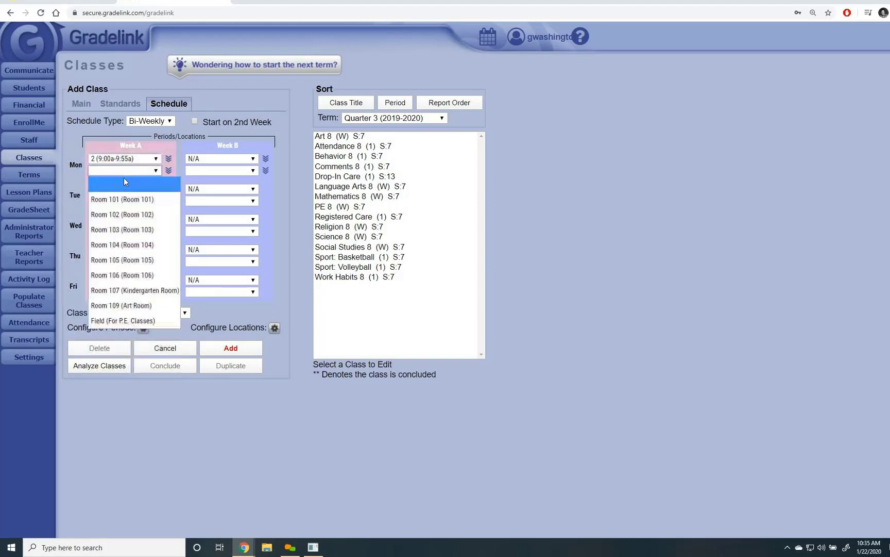
click(123, 260)
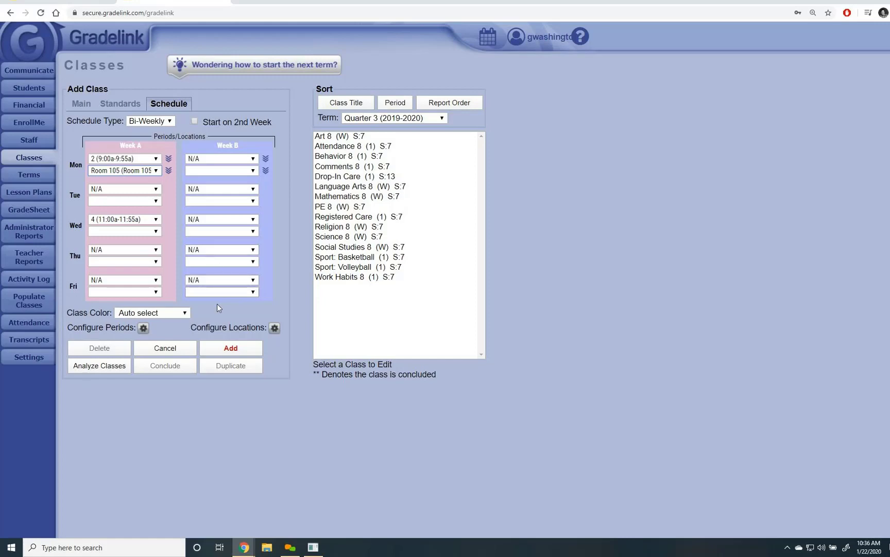
click(186, 347)
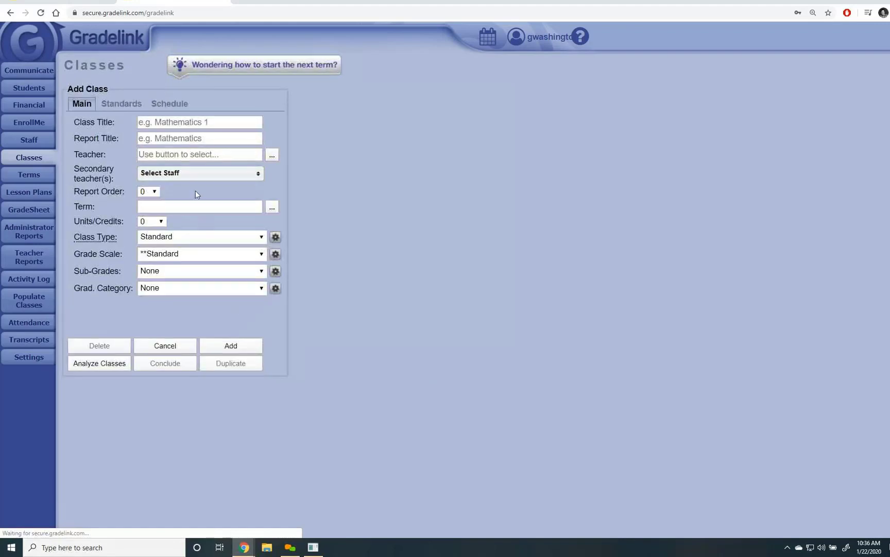
Open the lesson plans for January week 4, examine the tab and class settings, and close the settings.
click(29, 196)
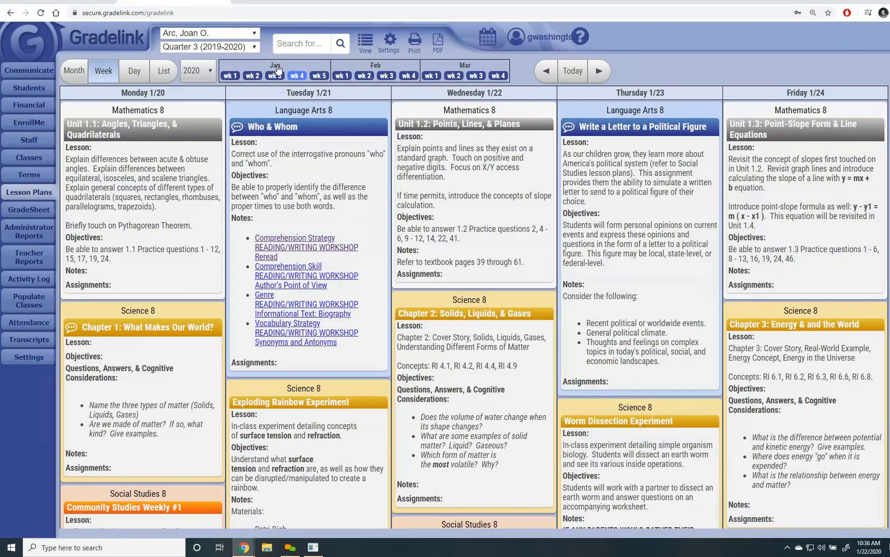
click(297, 78)
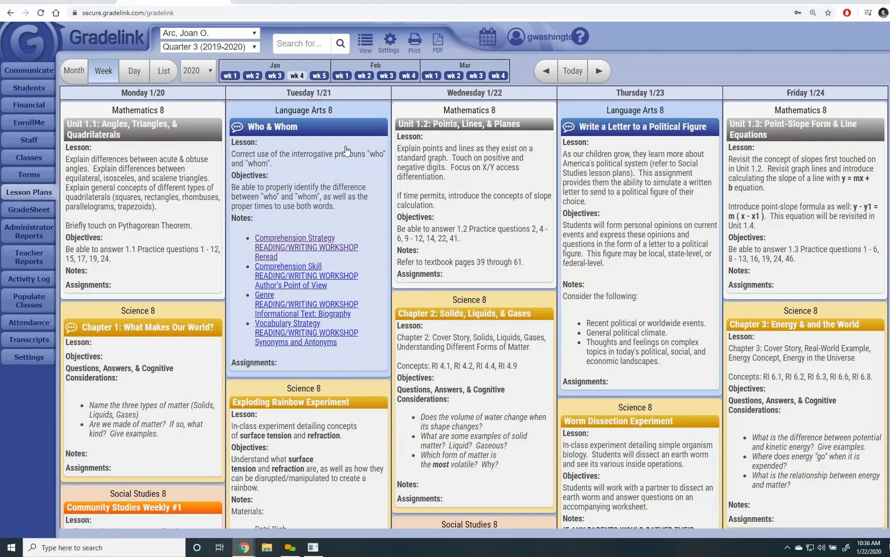
click(388, 50)
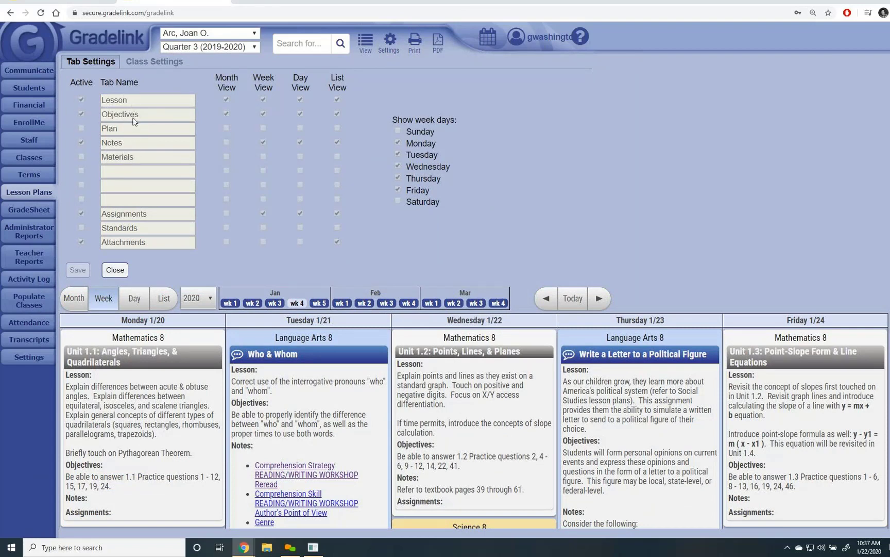
click(149, 63)
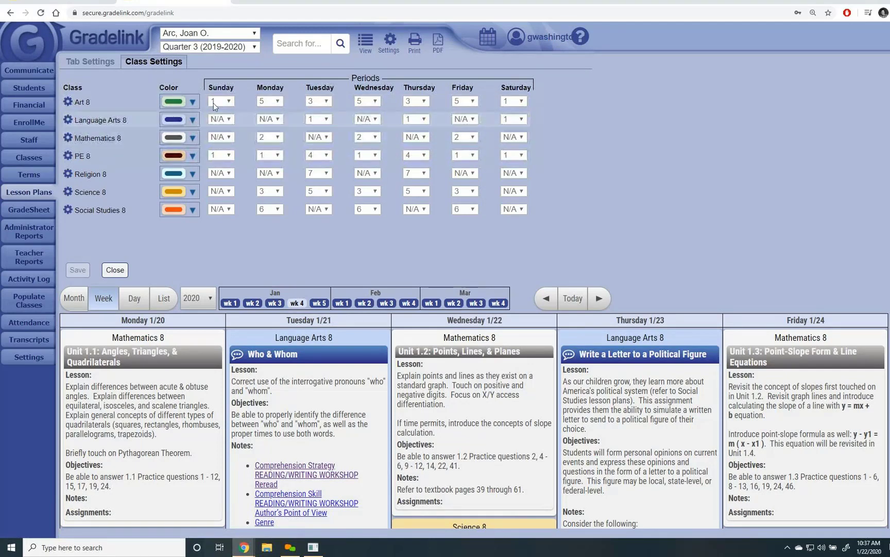
click(67, 101)
click(92, 62)
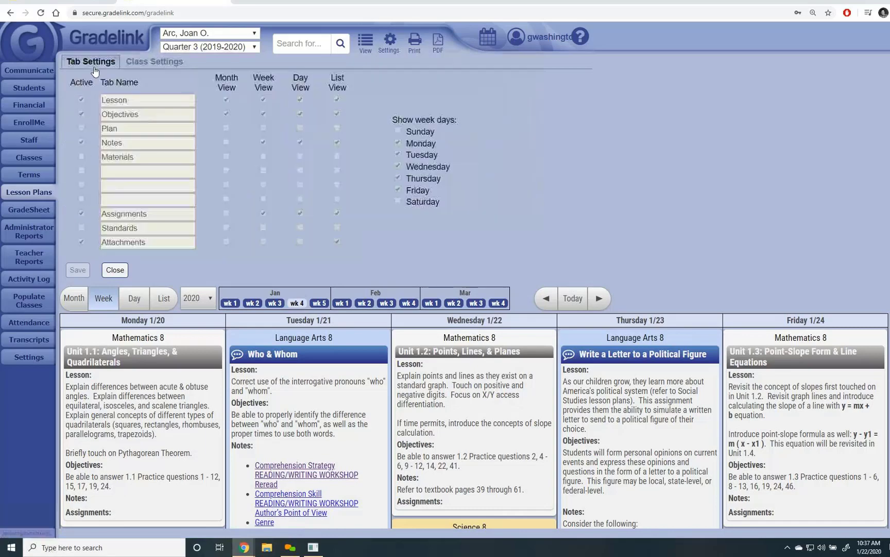
click(113, 269)
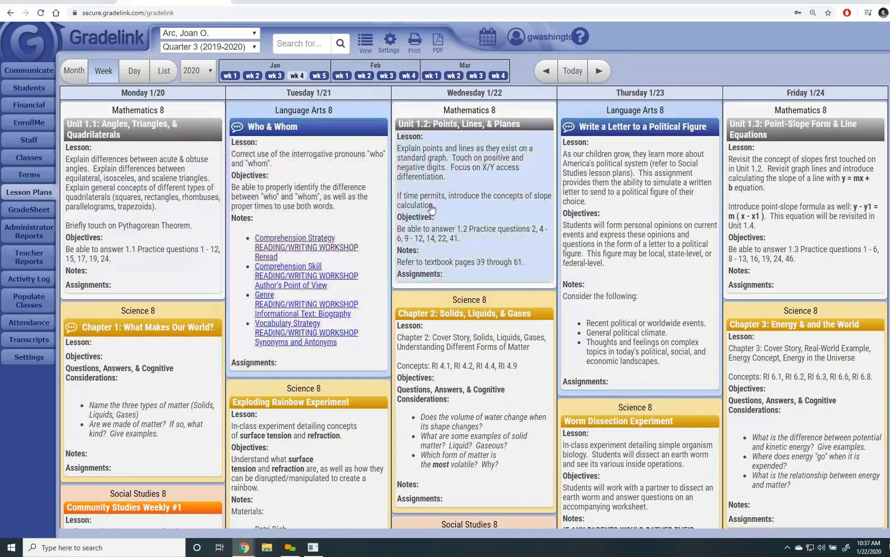
Examine the objectives, assignments, attachments and comments of the Language Arts 8 "Who & Whom" lesson plan and close it.
click(292, 199)
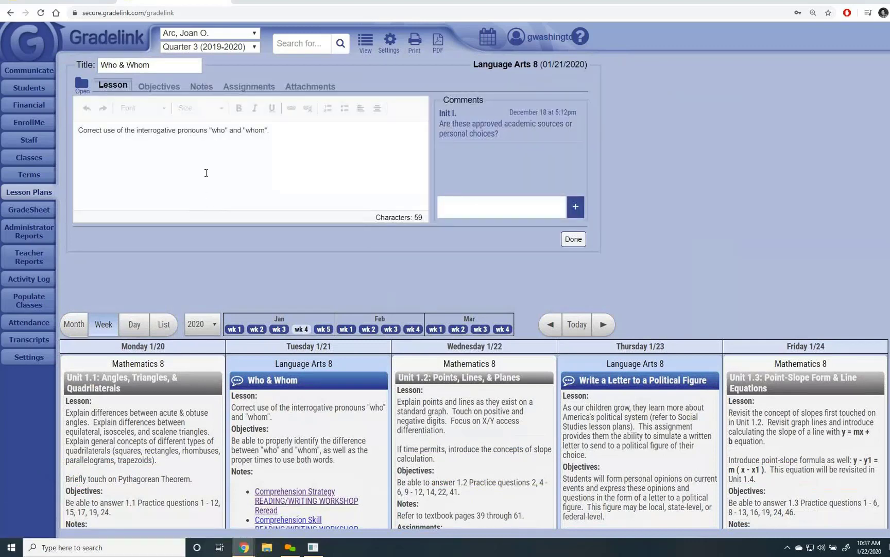
click(163, 87)
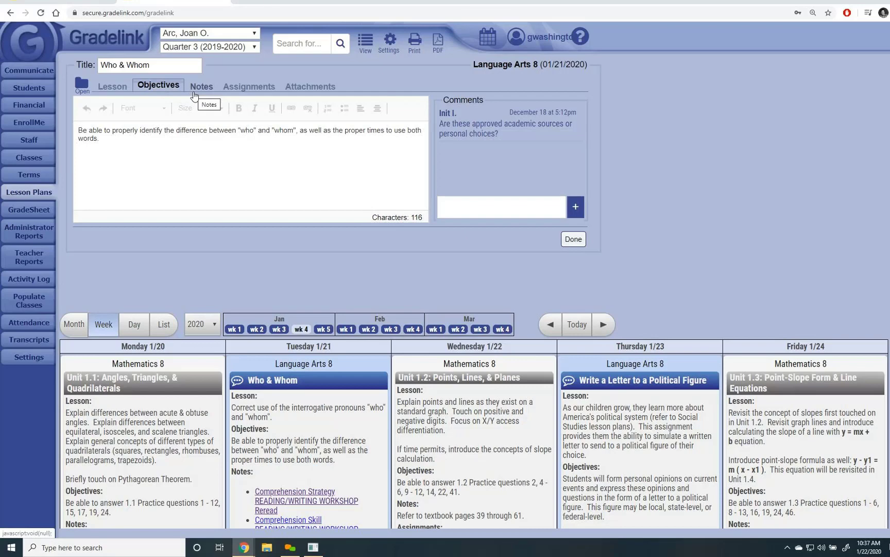
click(234, 88)
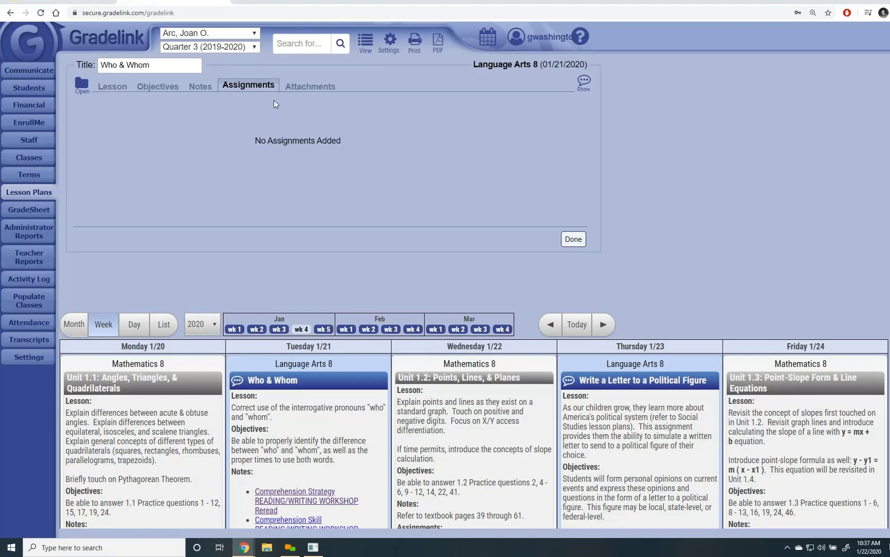
click(295, 86)
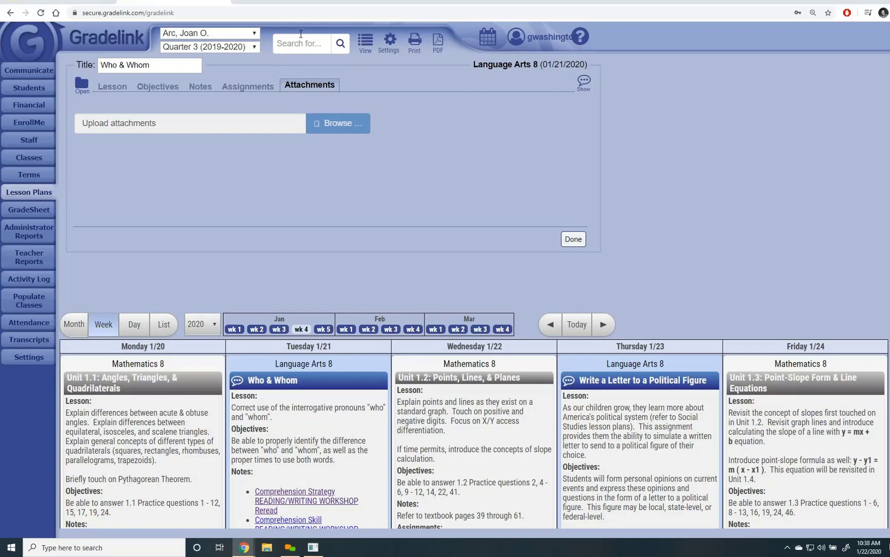
drag(258, 88, 168, 118)
click(158, 87)
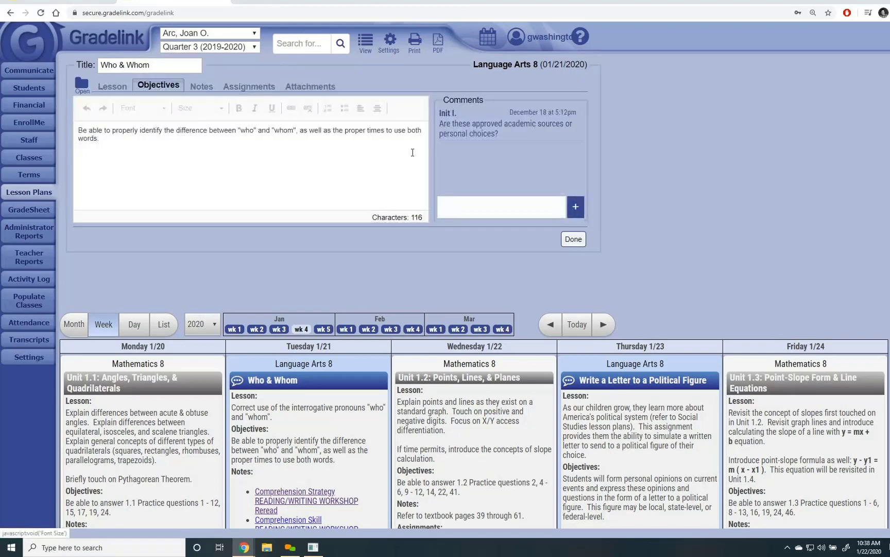
click(480, 200)
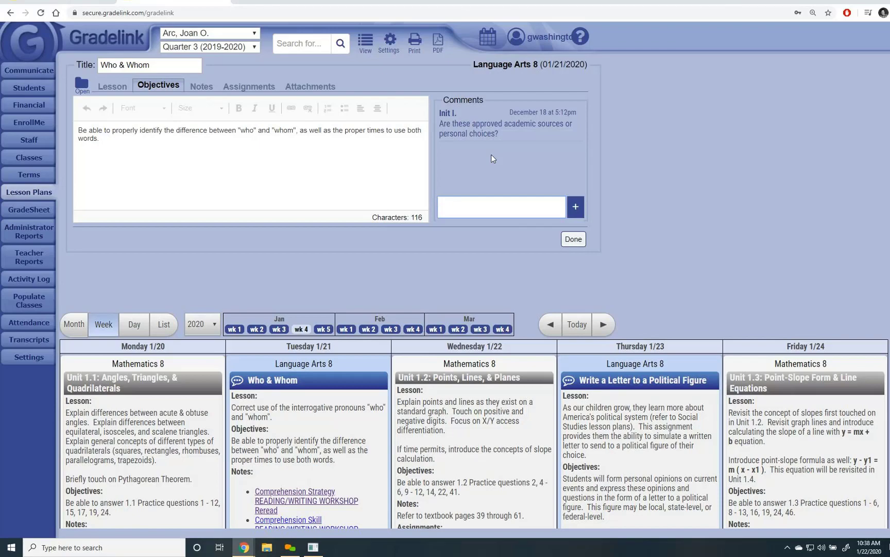
click(574, 238)
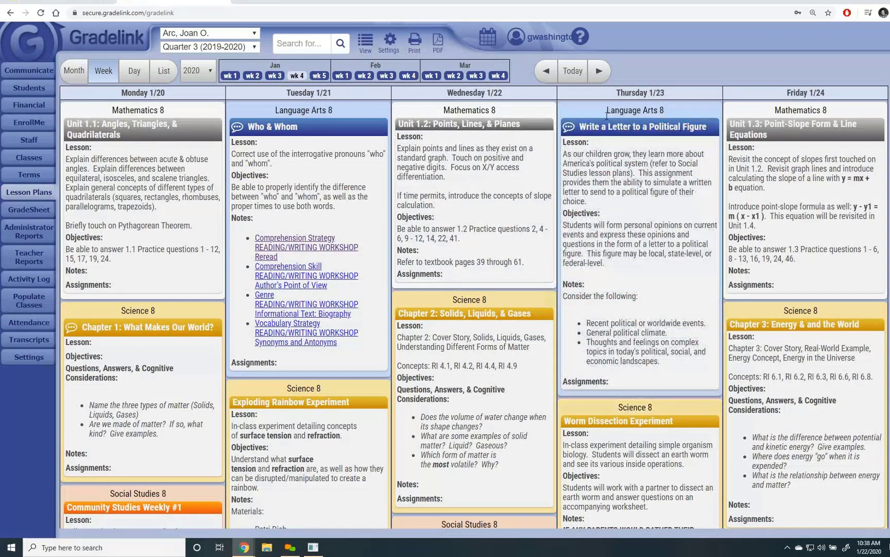
View the comments on the "Write a Letter to a Political Figure" lesson, and reopen and close the "Who & Whom" plan.
click(570, 127)
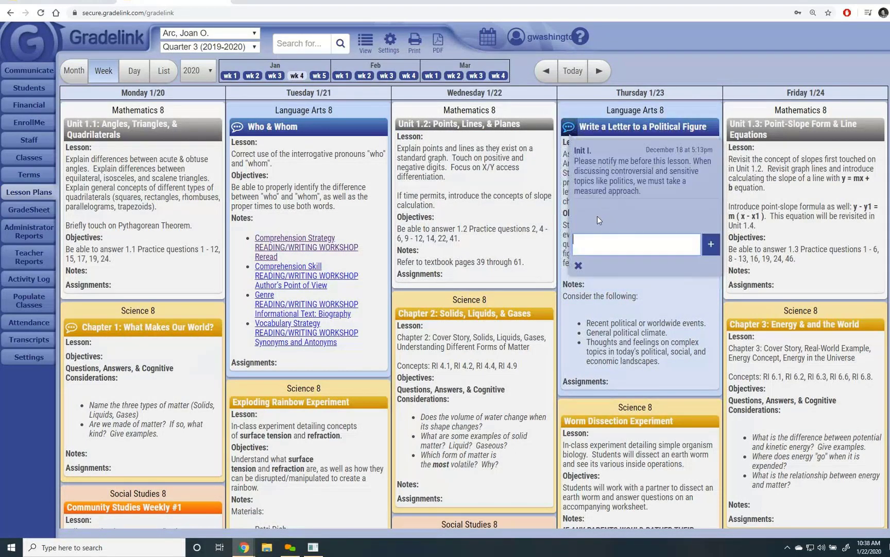
click(569, 128)
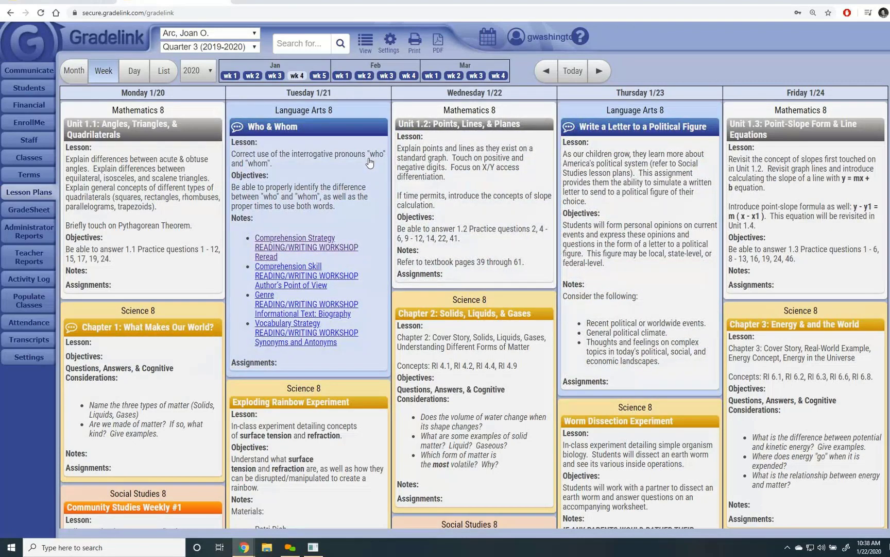
click(369, 163)
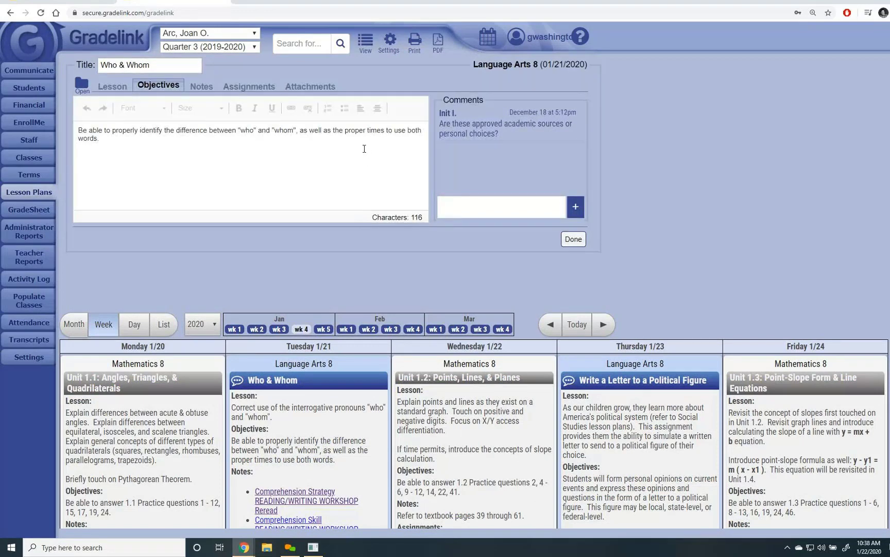
click(583, 240)
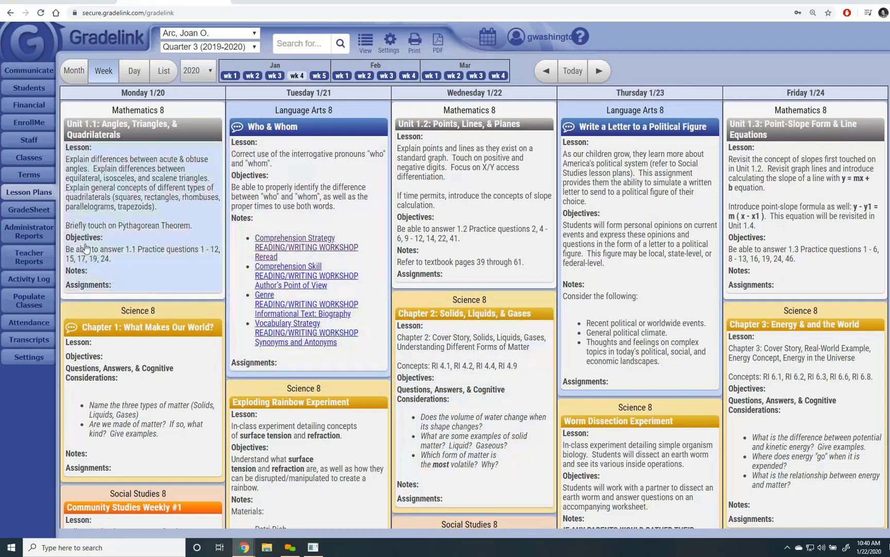
Open the Art 8 grade sheet and examine the details and description of the "Conceptual Free Sketch Period" assignment.
click(29, 208)
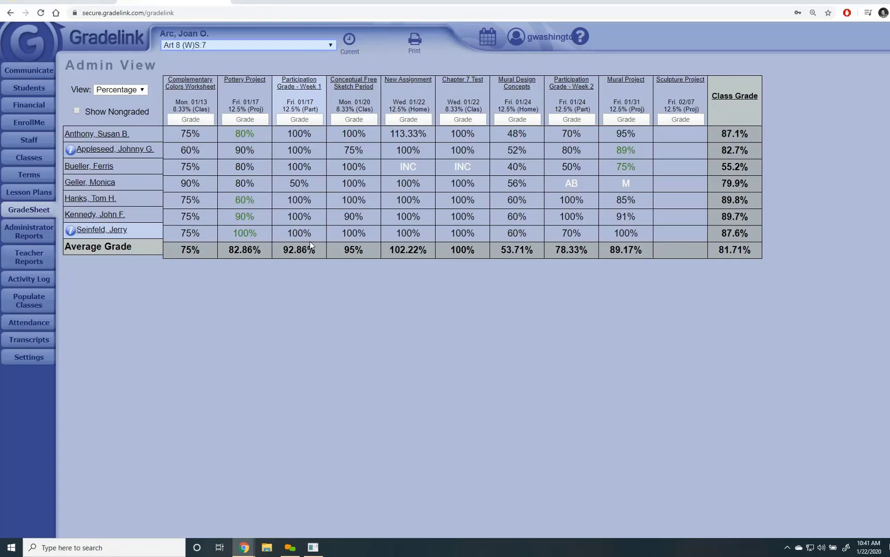
click(363, 89)
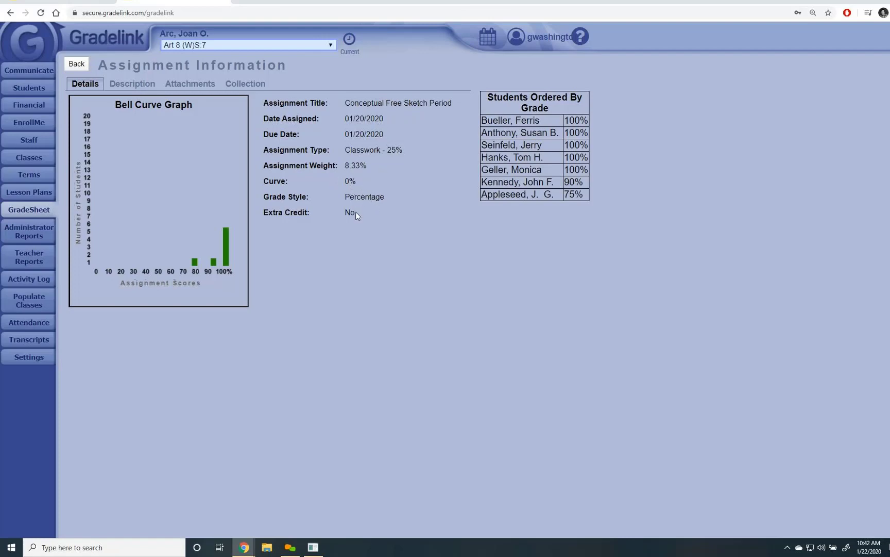
double_click(381, 198)
click(376, 164)
click(127, 85)
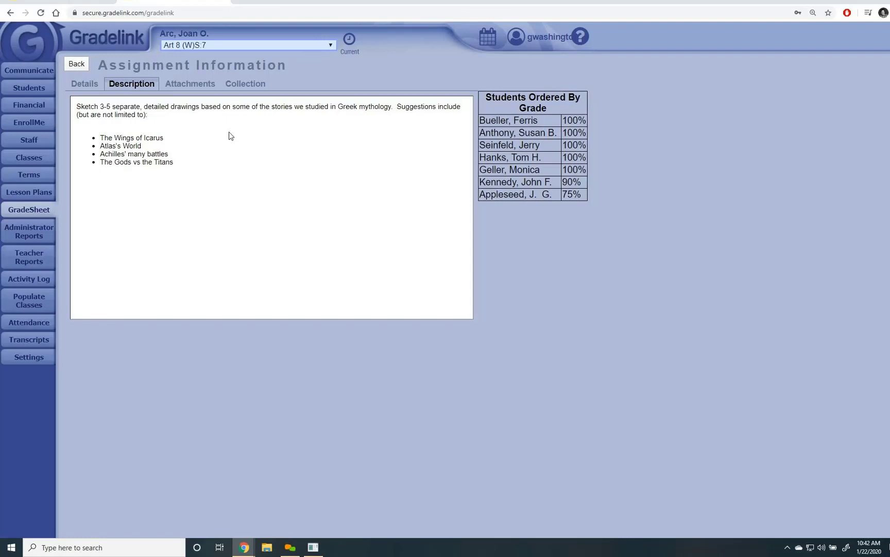
View the assignment's attachments and its template collection, including the collection sharing options, without changing them.
click(190, 85)
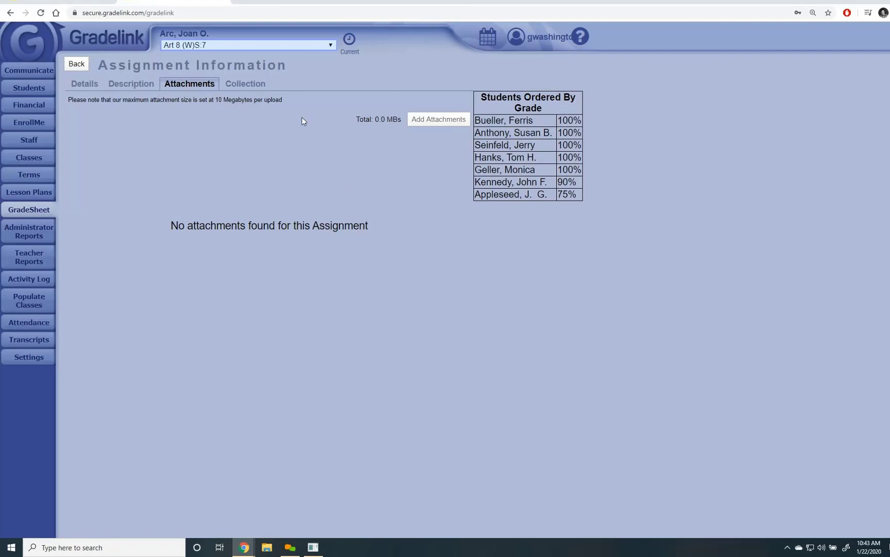
click(252, 83)
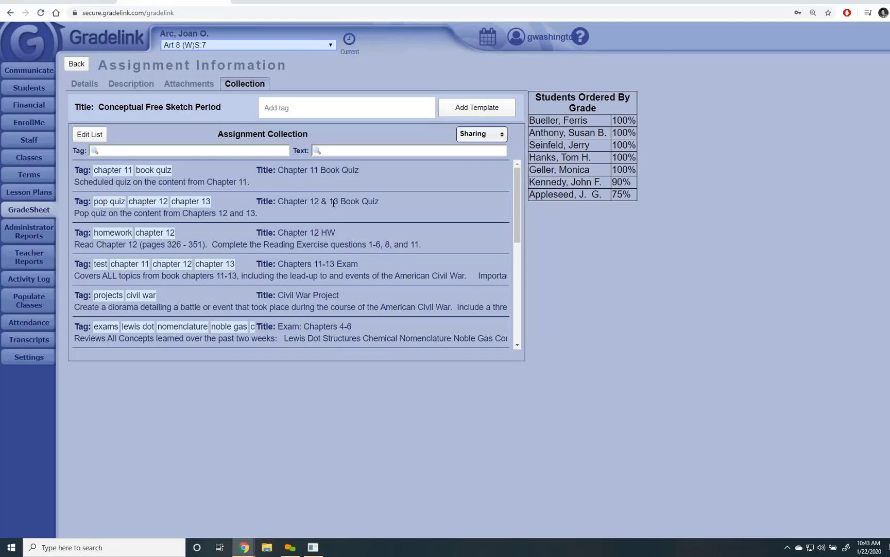
click(486, 134)
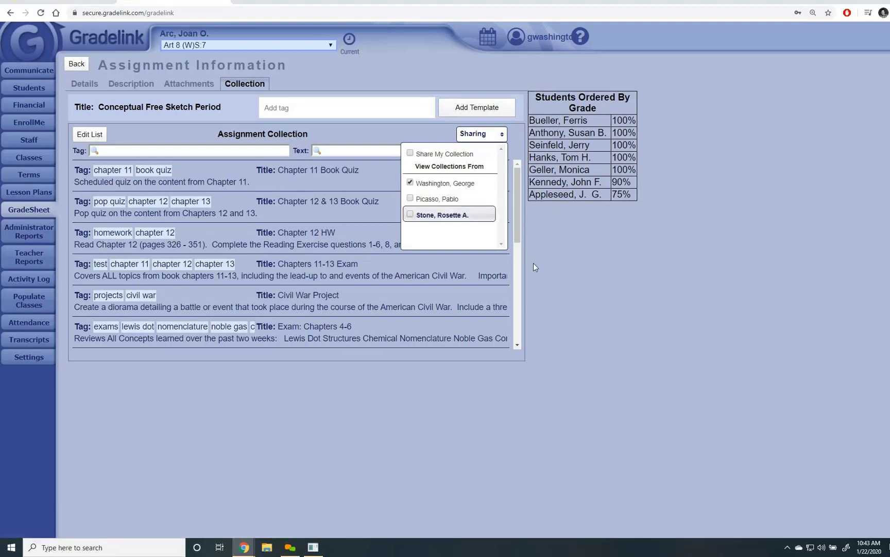
click(310, 97)
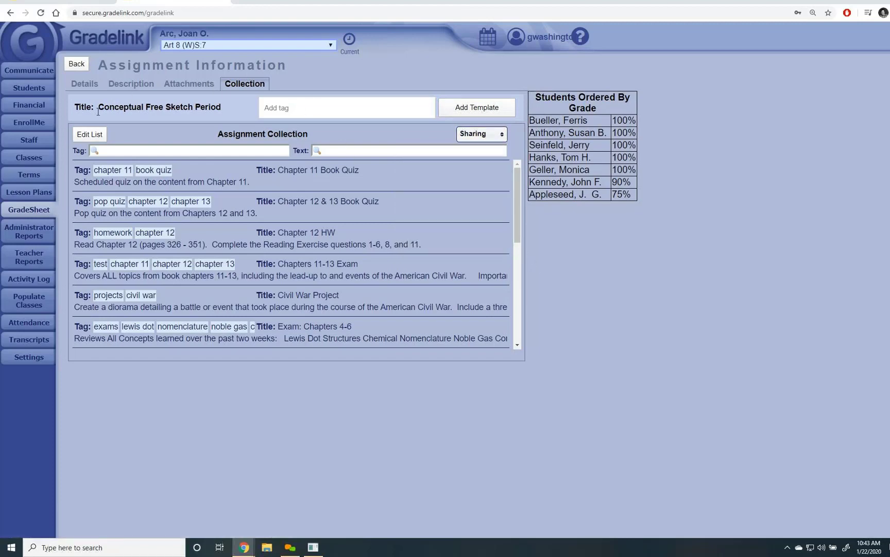
Log in as the Art 8 teacher from their staff record and open the teacher's Art 8 grade sheet.
click(29, 140)
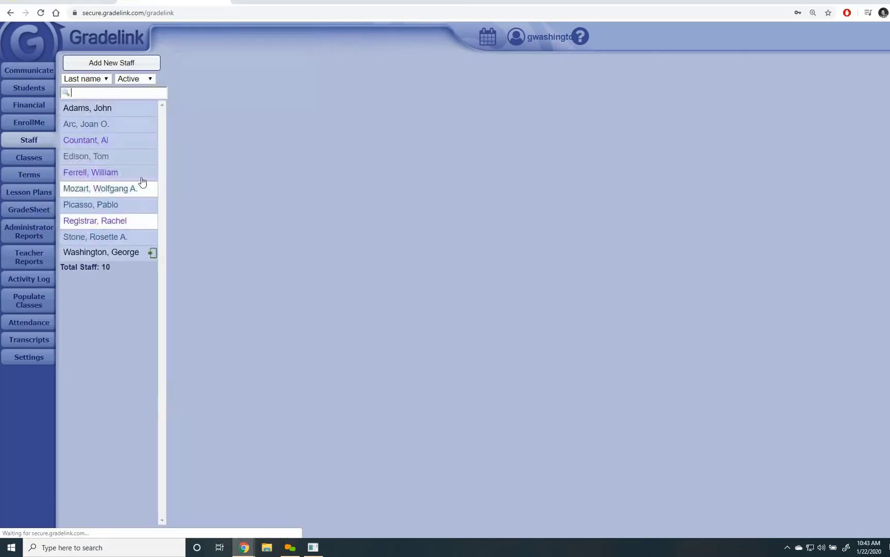
click(119, 124)
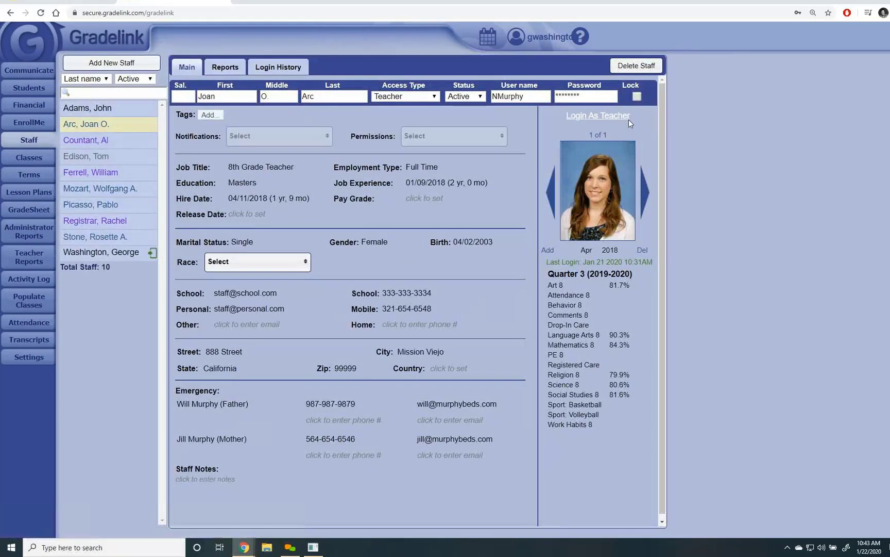
click(628, 118)
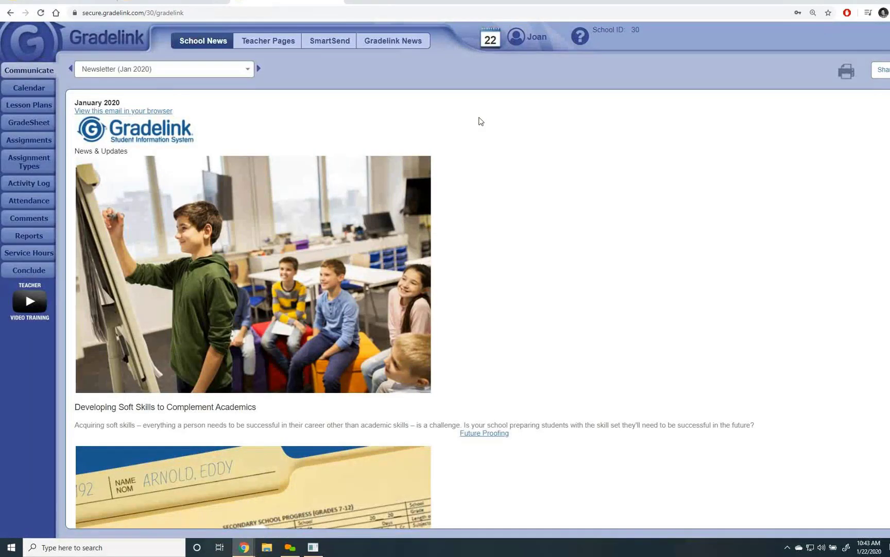
click(34, 127)
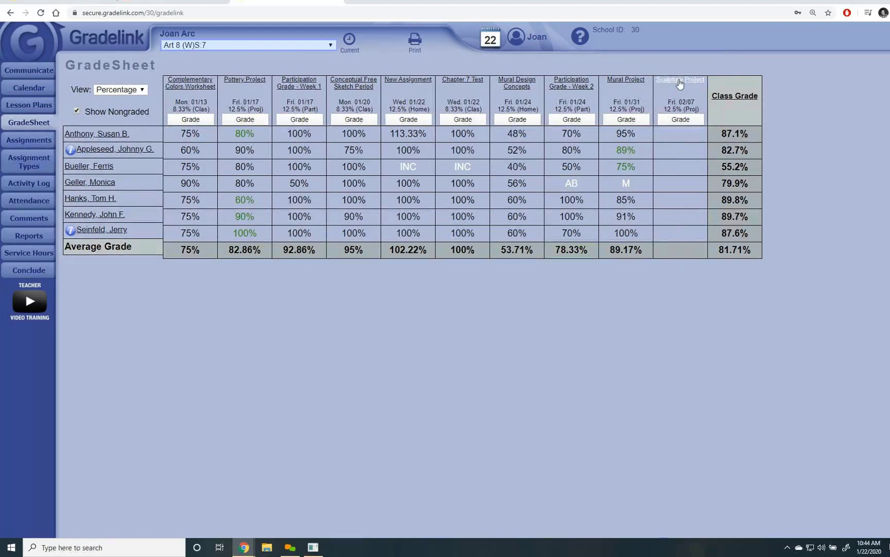
Open grading for the Sculpture Project and fill in a grade of 85 for every student.
click(680, 119)
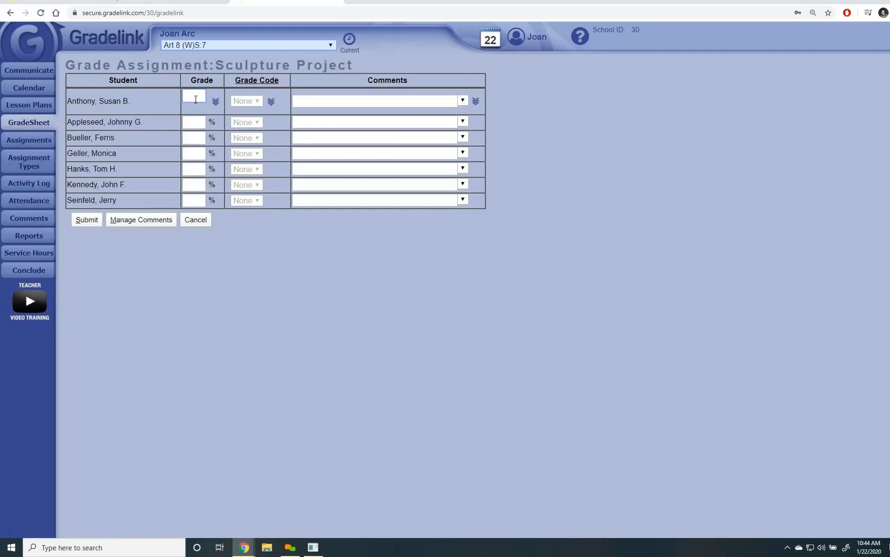
text(85)
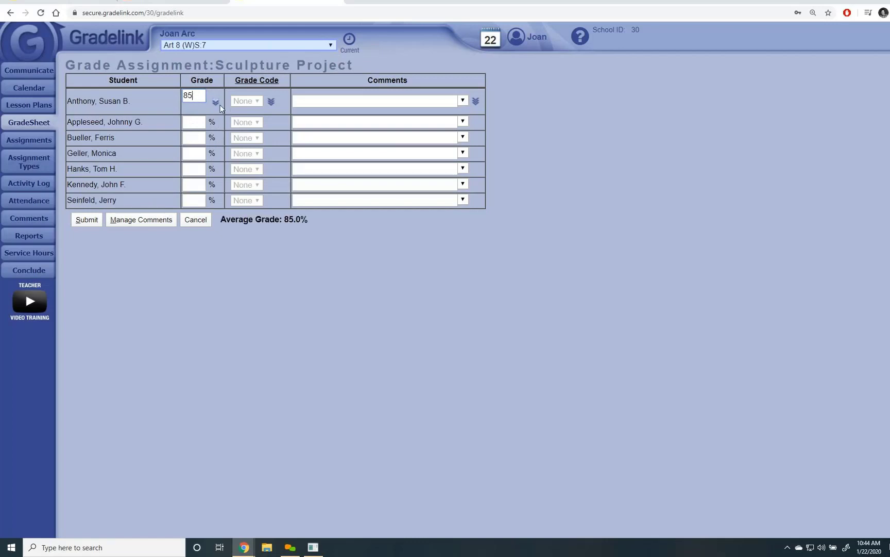
click(216, 102)
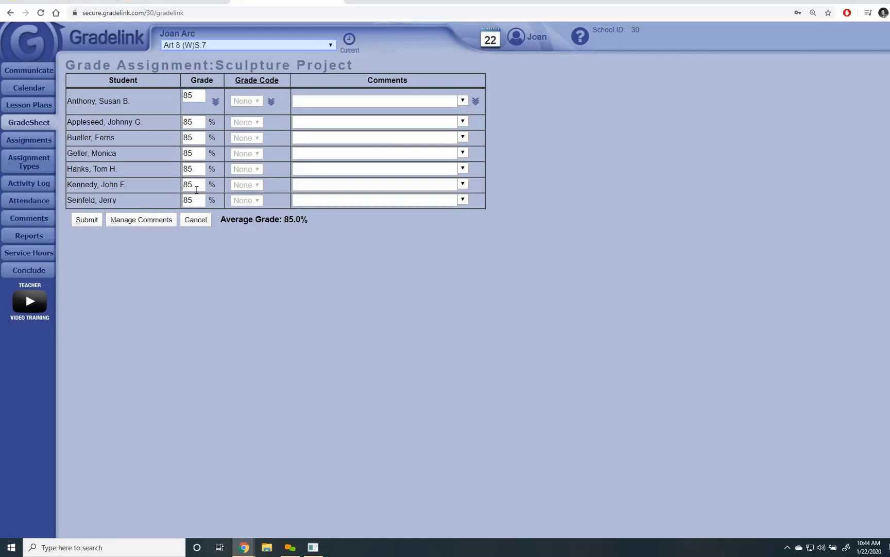
Set the Sculpture Project grades to 70 for the second student, 100 for the fifth and 90 for the last.
click(194, 123)
click(198, 97)
key(Down)
key(Down)
key(Down)
key(Down)
key(Down)
key(Down)
key(Down)
text(70)
key(Down)
key(Down)
key(Down)
text(100)
key(Down)
key(Down)
text(90)
Examine the grade codes configured for the school, with their descriptions and percentage values, and close the list.
click(249, 83)
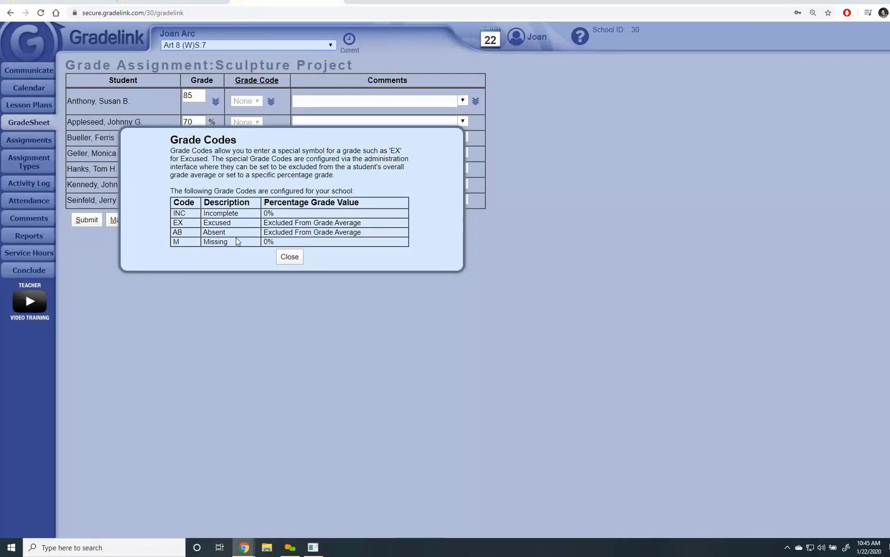
drag(183, 239, 171, 238)
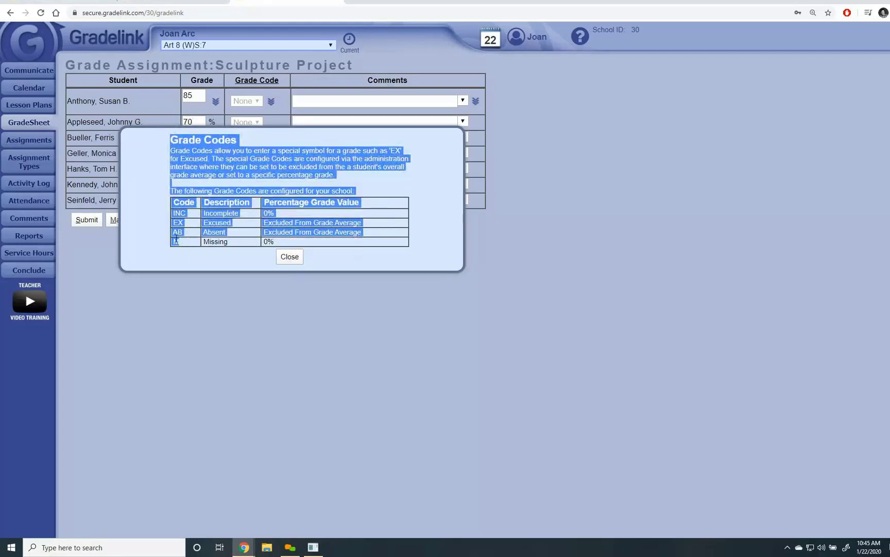
click(178, 238)
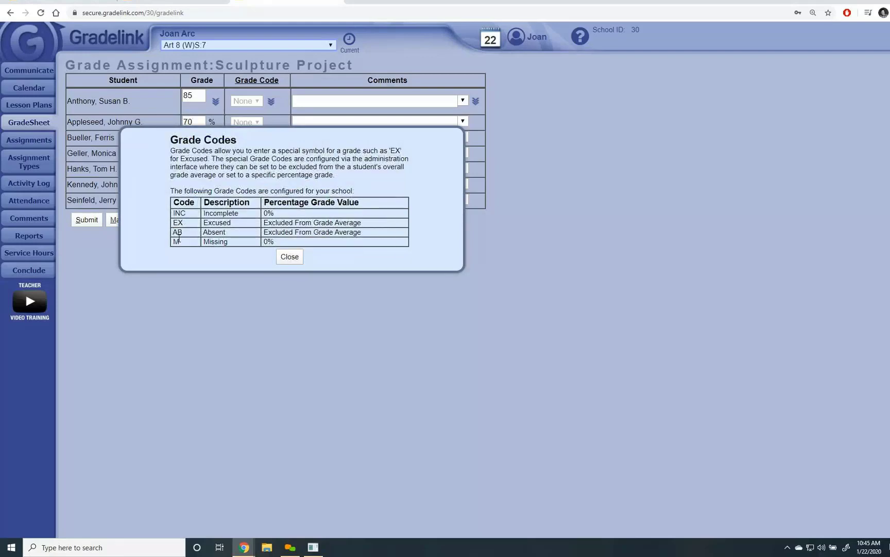
drag(279, 243, 236, 242)
click(259, 243)
click(293, 259)
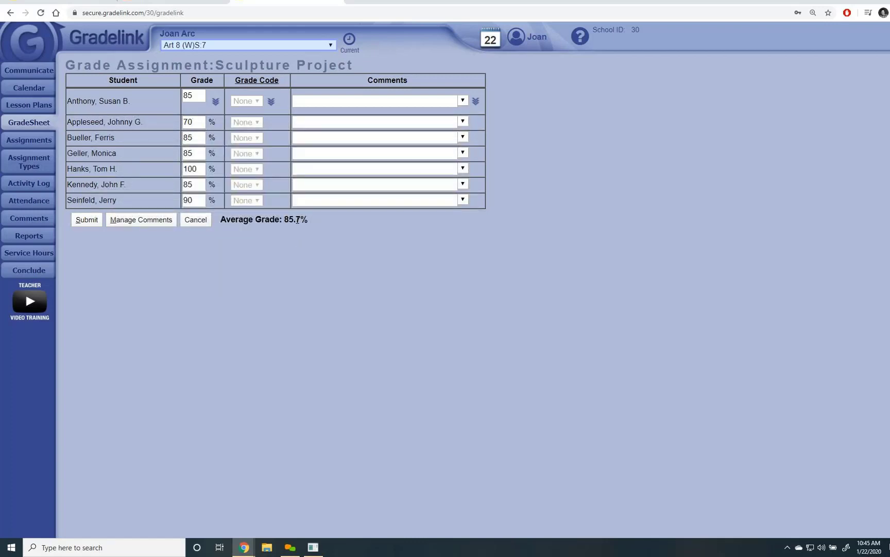
Enter the comment "Great work!" for the first student and copy it to all the other students.
click(359, 101)
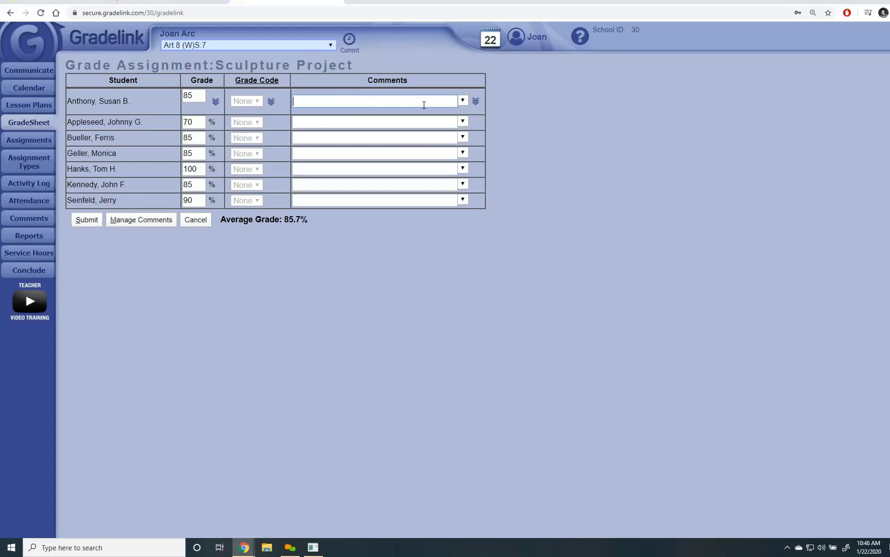
text(Great work!)
click(476, 101)
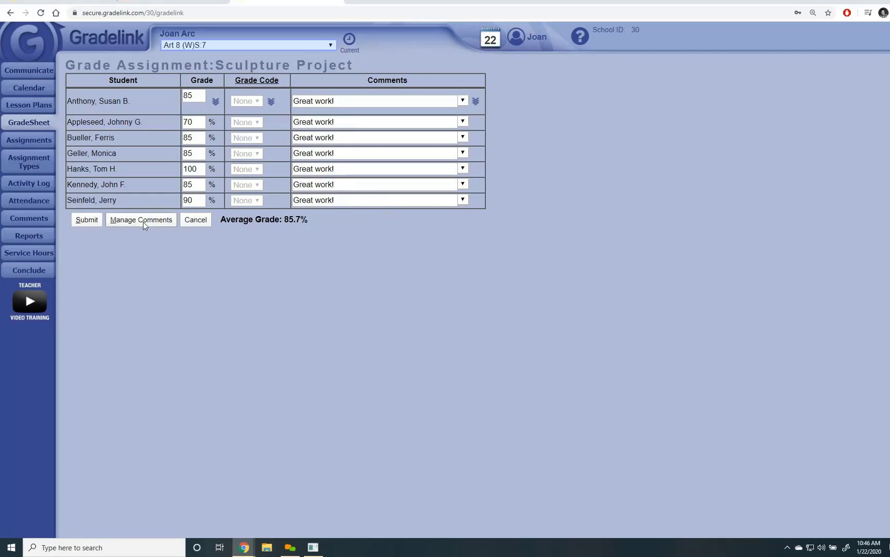
Choose the preset comments "Excellent job!" for the fifth student and "Assignment was incomplete." for the second, and cancel the grading.
click(462, 169)
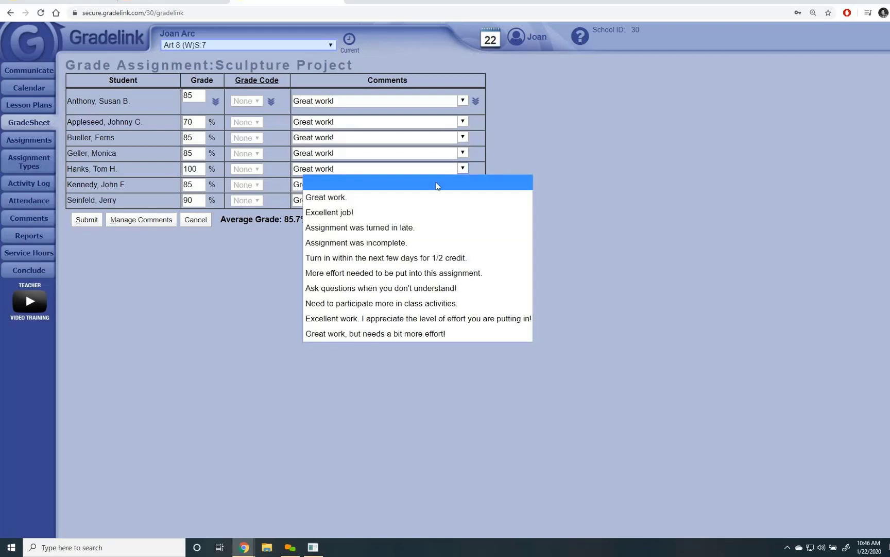
click(350, 212)
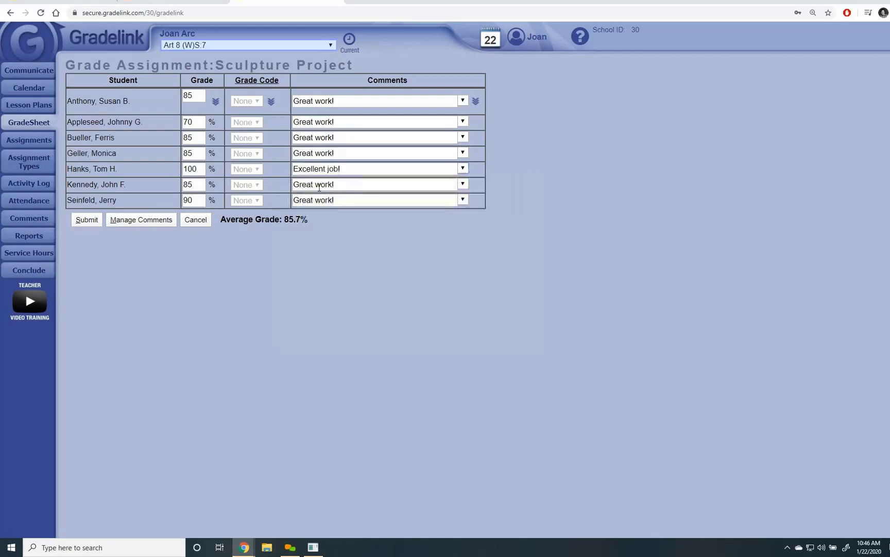
click(462, 123)
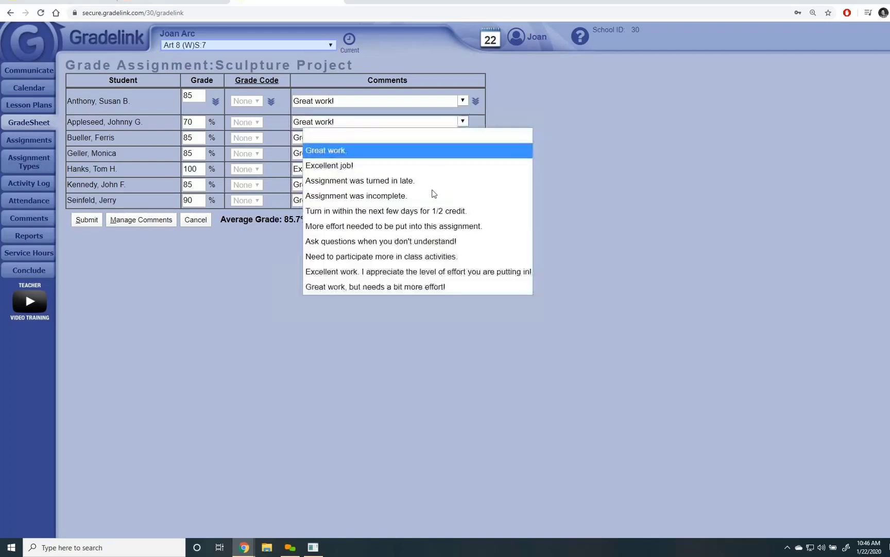
click(422, 197)
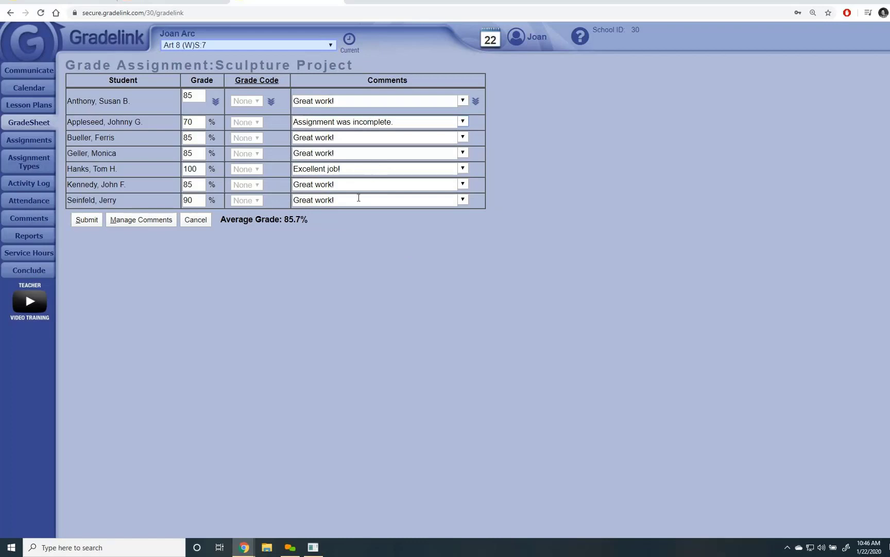
click(193, 221)
click(493, 112)
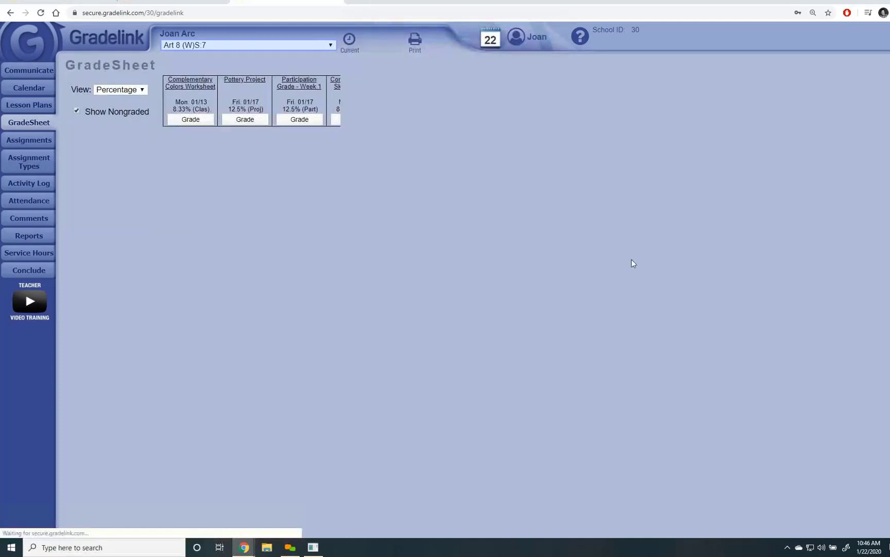